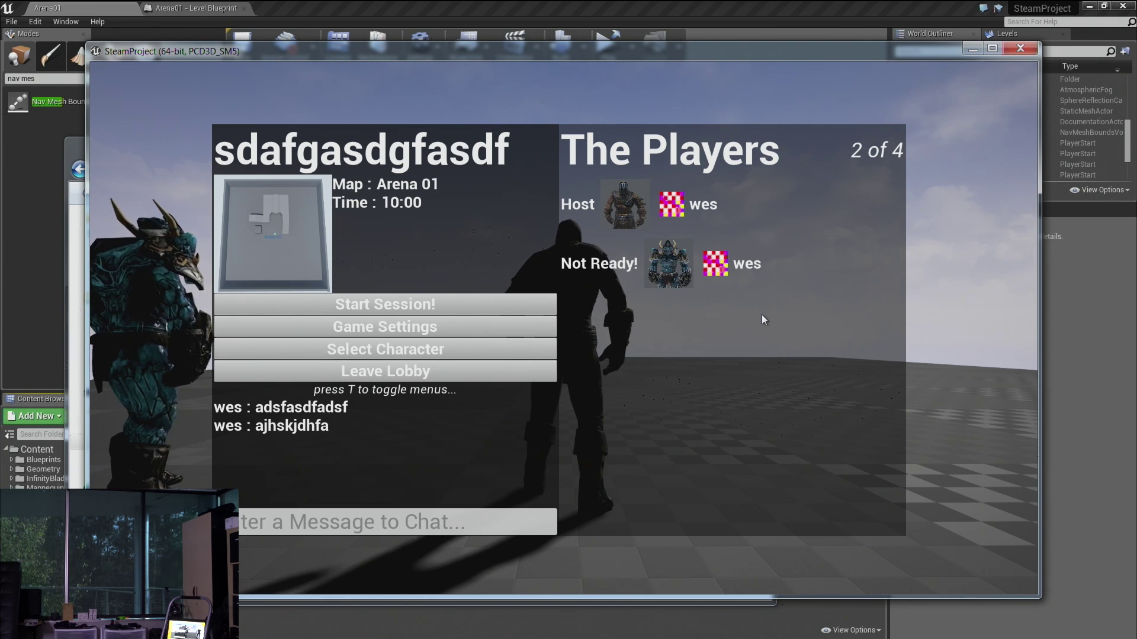
# Step: Send the chat message "akfgjafjg" in the lobby and start the session
pyautogui.click(323, 527)
pyautogui.write('akfgjafjg')
pyautogui.press('Return')
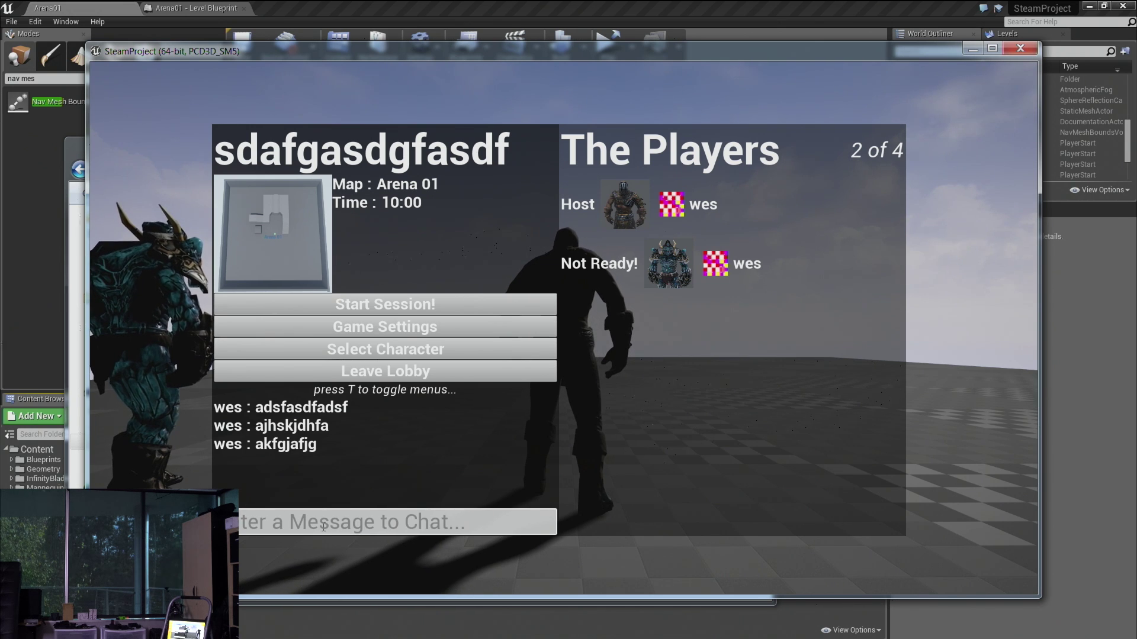
pyautogui.click(425, 296)
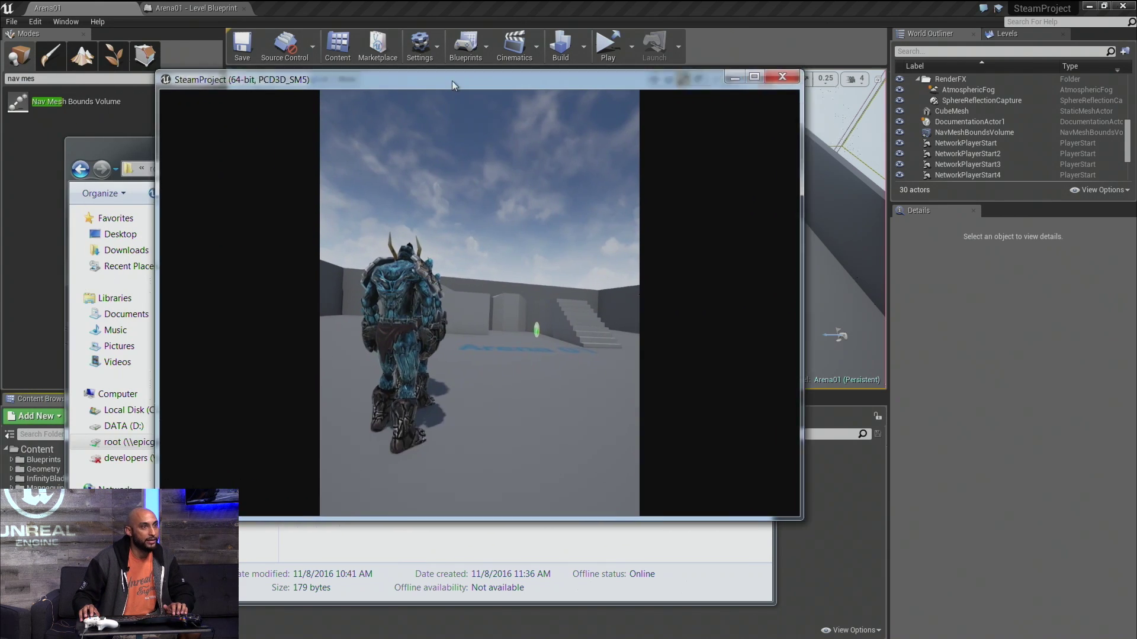
# Step: Maximize the running game window and end the game with the console command quit
pyautogui.moveTo(452, 81); pyautogui.dragTo(581, 76)
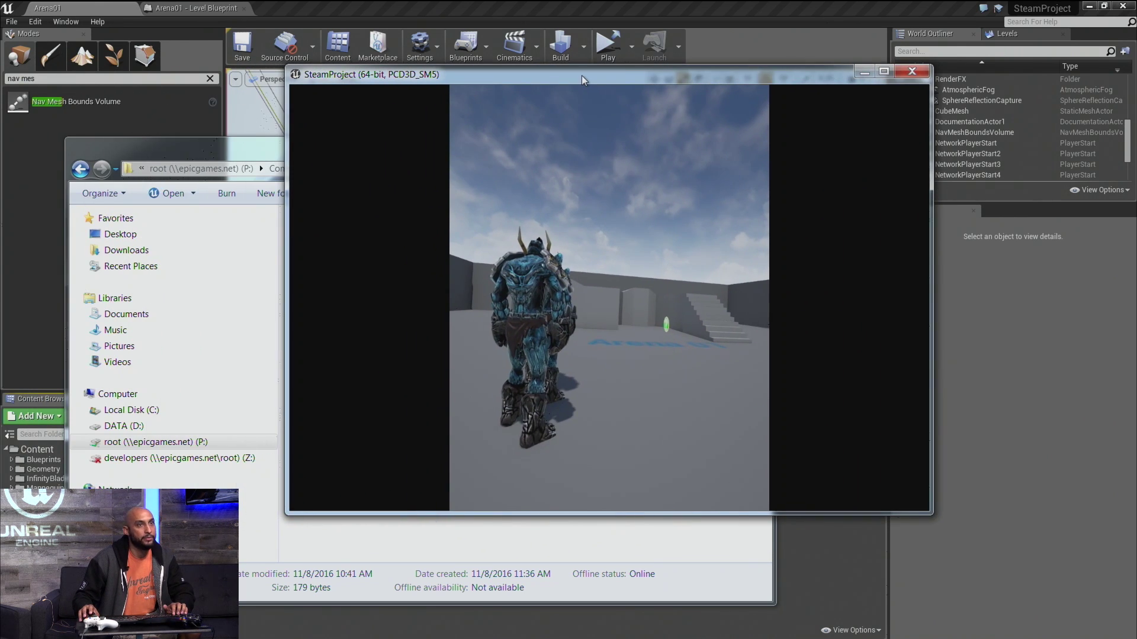
pyautogui.click(884, 72)
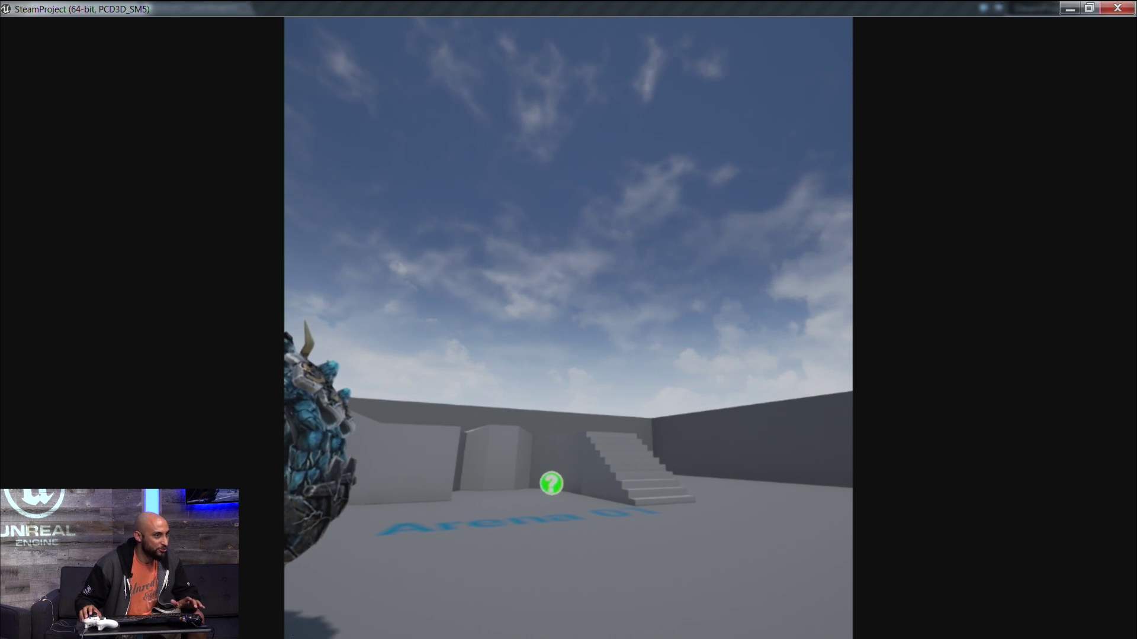
pyautogui.press('`')
pyautogui.press('`')
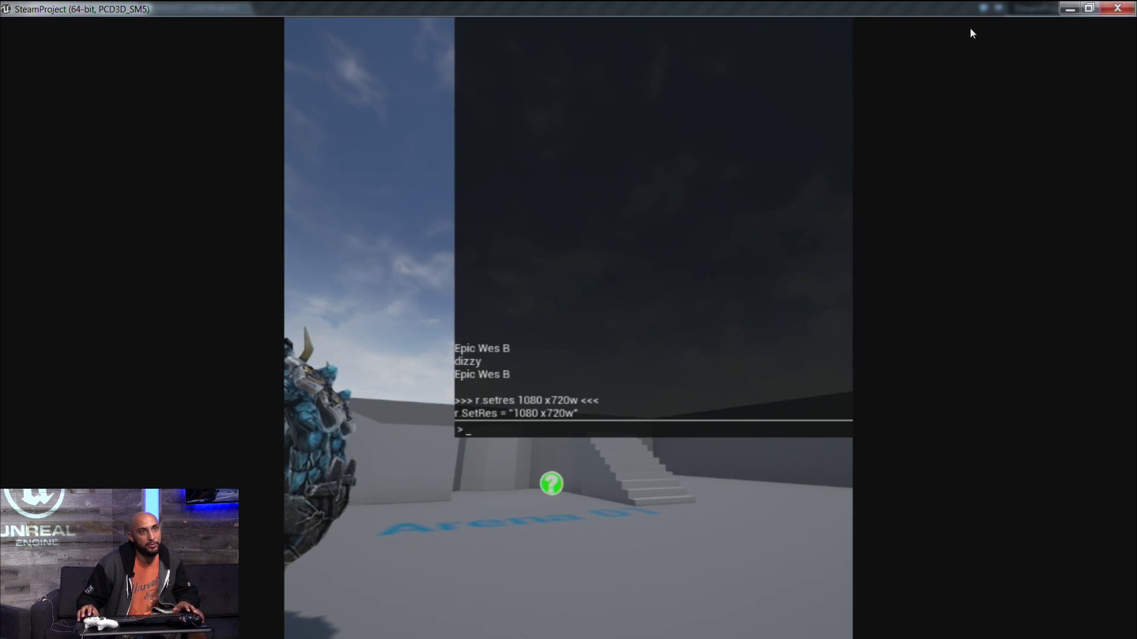
pyautogui.press('`')
pyautogui.press('`')
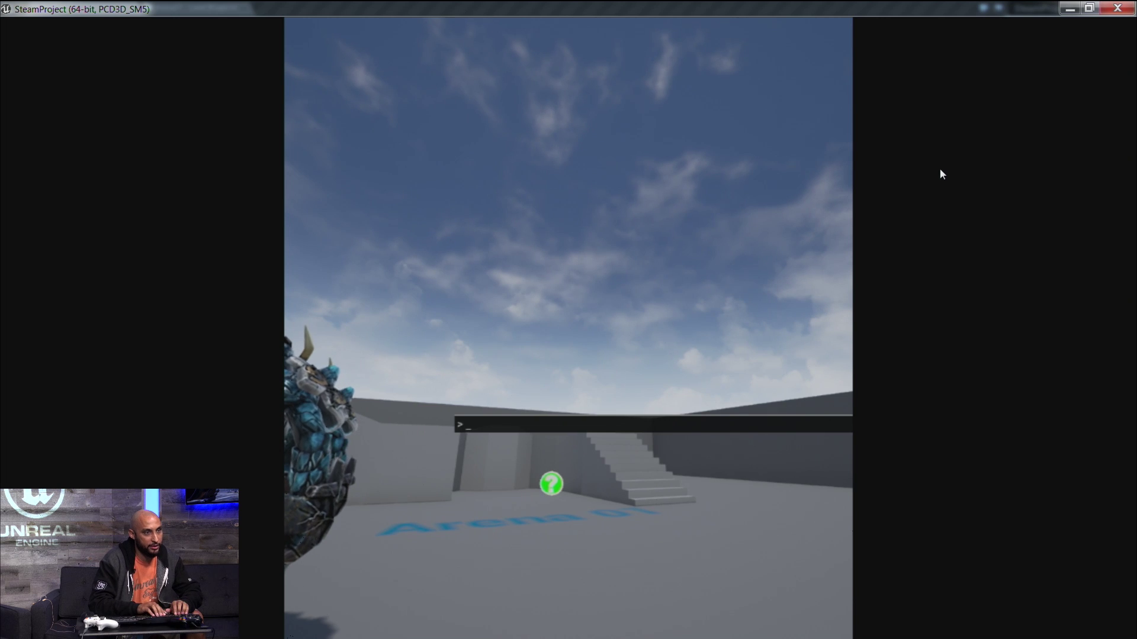
pyautogui.write('quit')
pyautogui.press('Return')
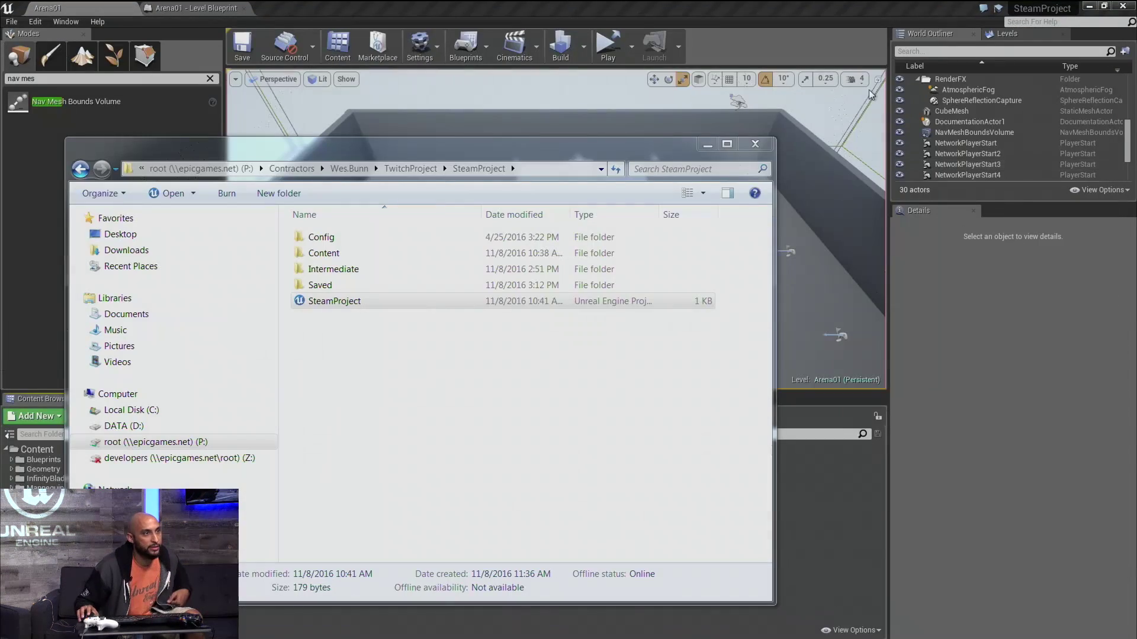
# Step: Return to the Unreal editor and open the GameplayGM blueprint from the Blueprints/Gameplay folder
pyautogui.click(741, 5)
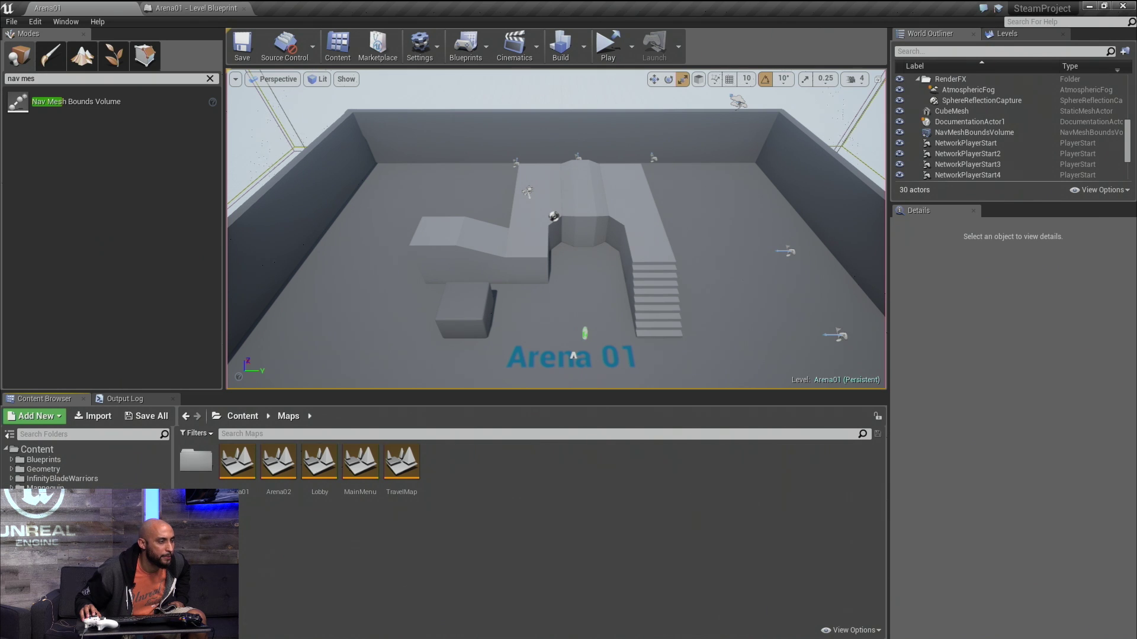
pyautogui.click(43, 460)
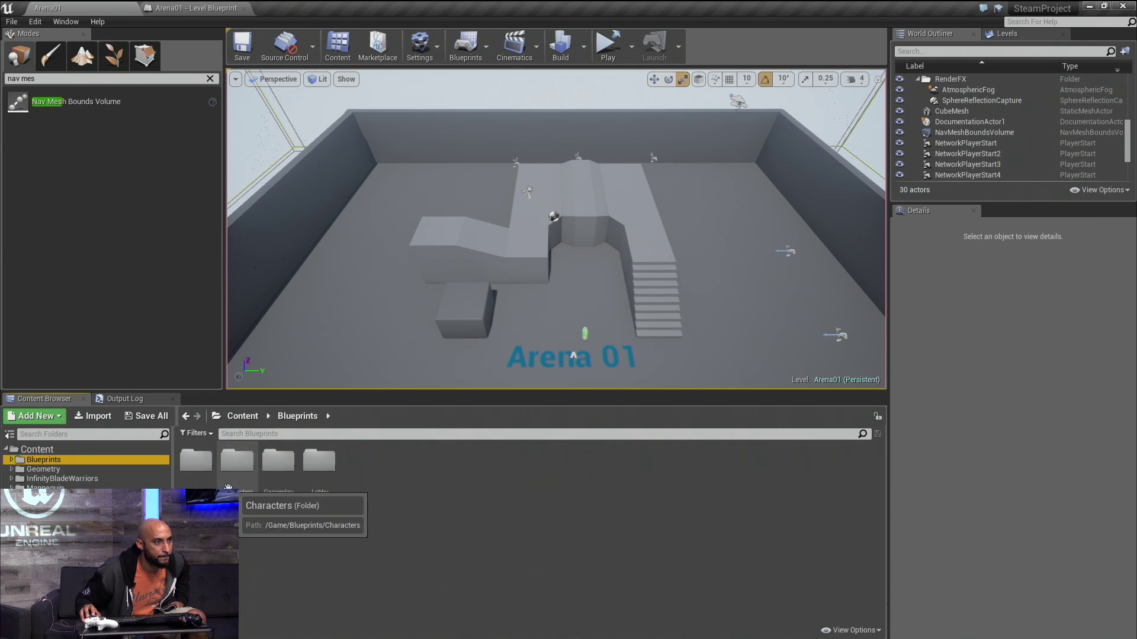
pyautogui.click(231, 483)
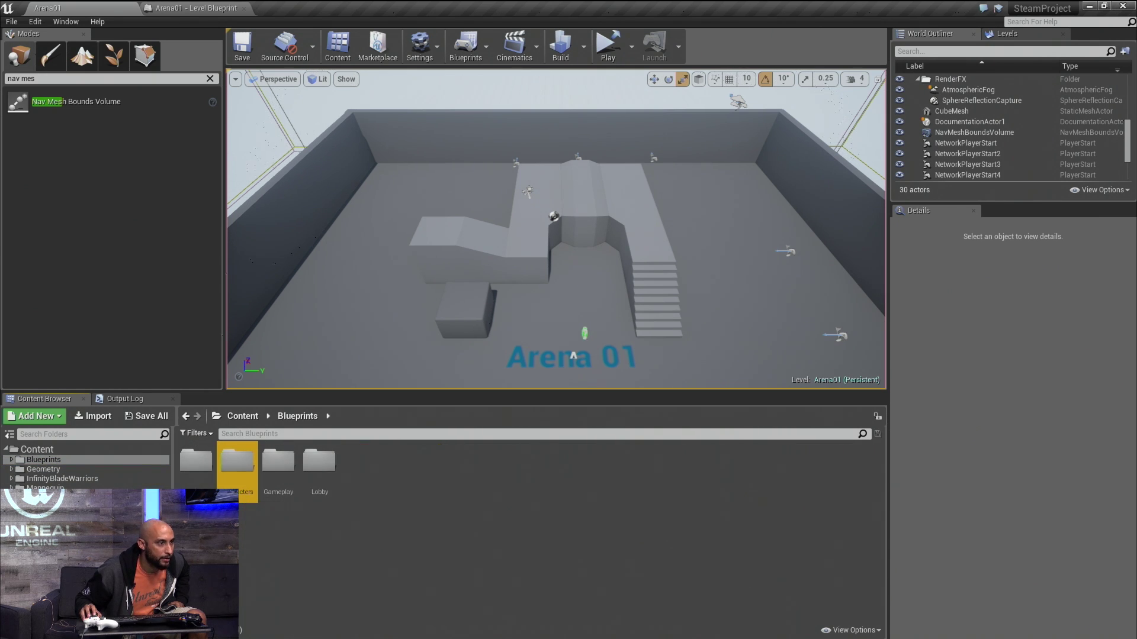
pyautogui.click(52, 545)
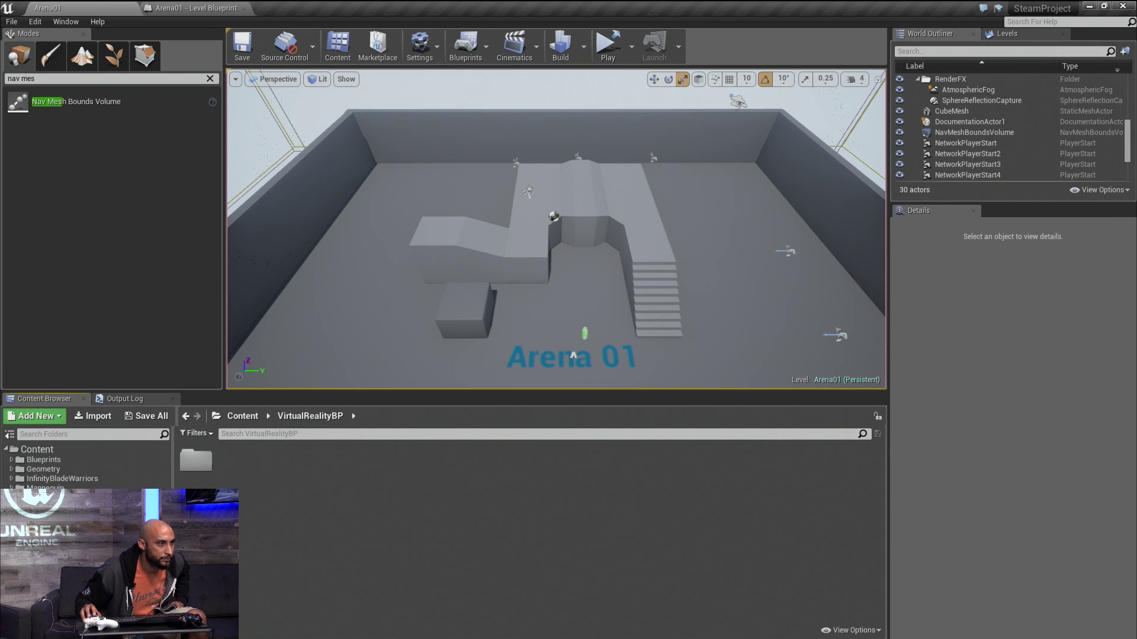
pyautogui.click(43, 460)
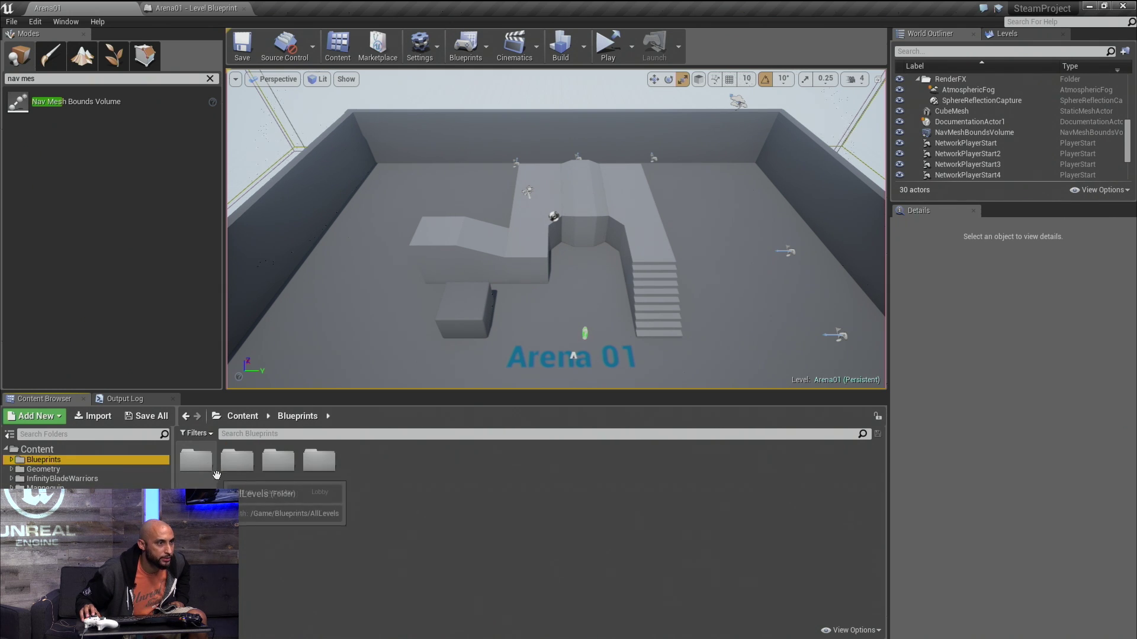
pyautogui.doubleClick(273, 478)
pyautogui.doubleClick(183, 471)
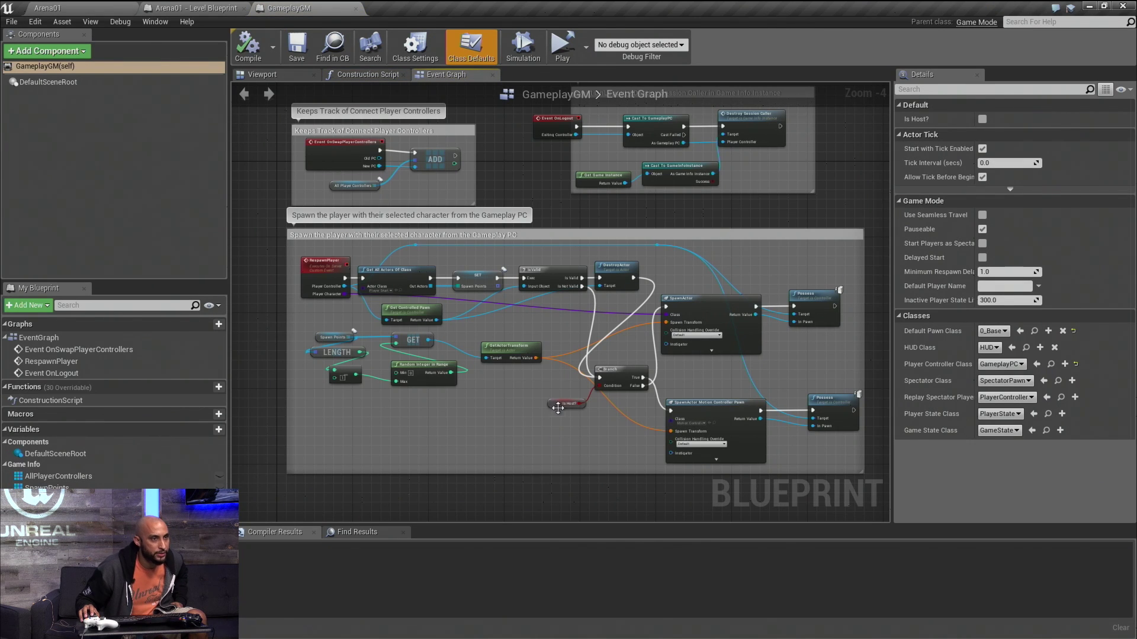
# Step: Enable the default value of the IsHost? variable in the Event Graph and save the GameplayGM blueprint
pyautogui.click(559, 404)
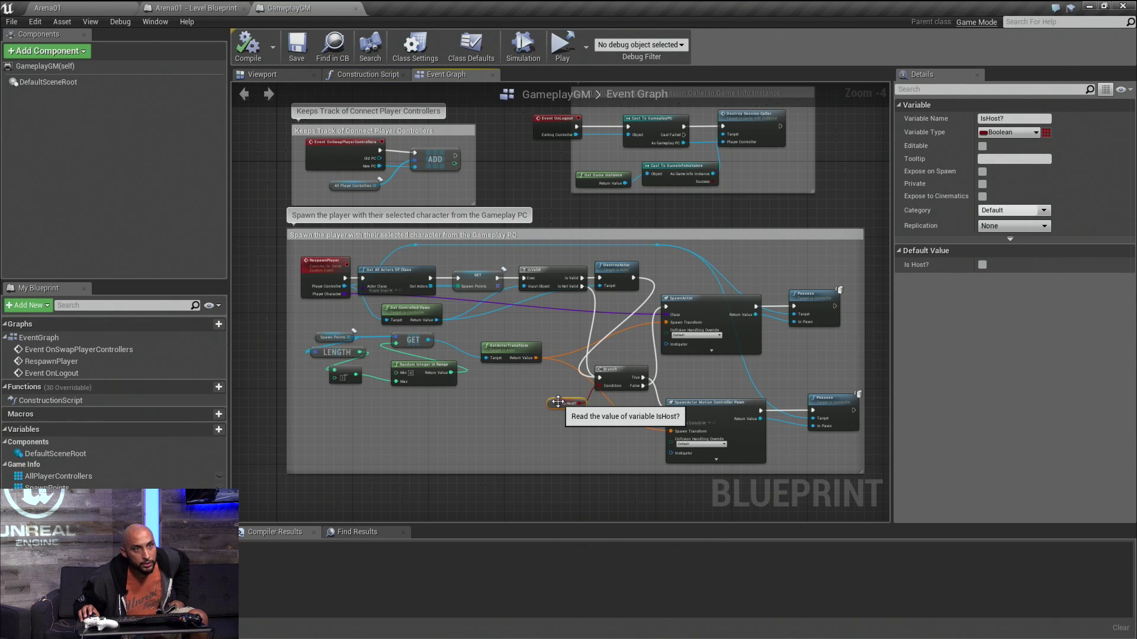
pyautogui.click(982, 265)
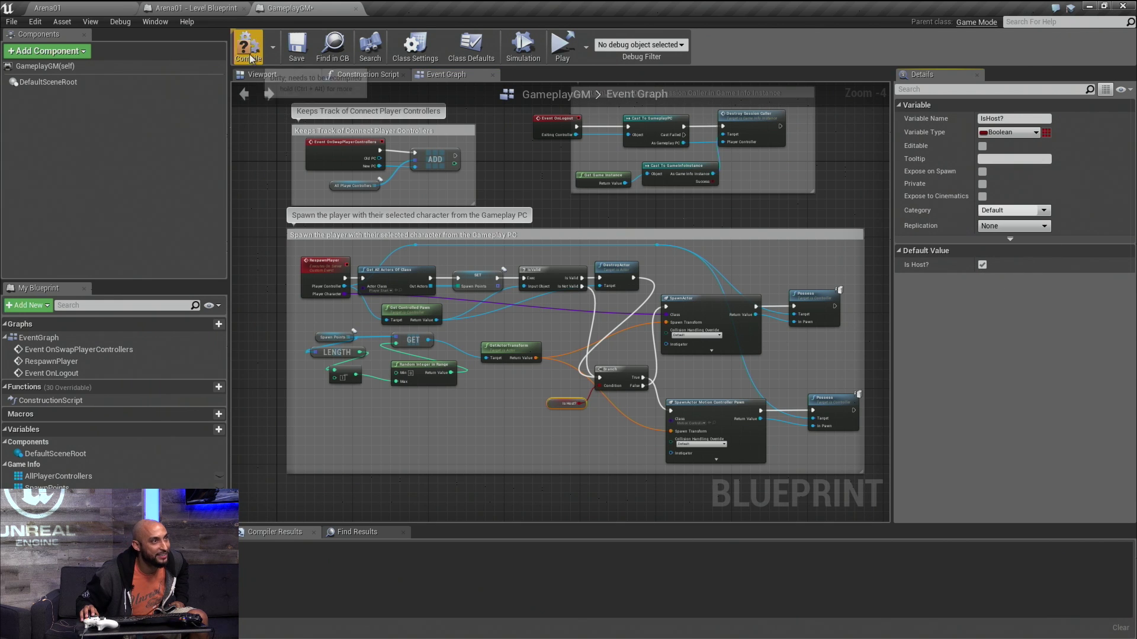
pyautogui.moveTo(641, 412); pyautogui.dragTo(411, 345, button='right')
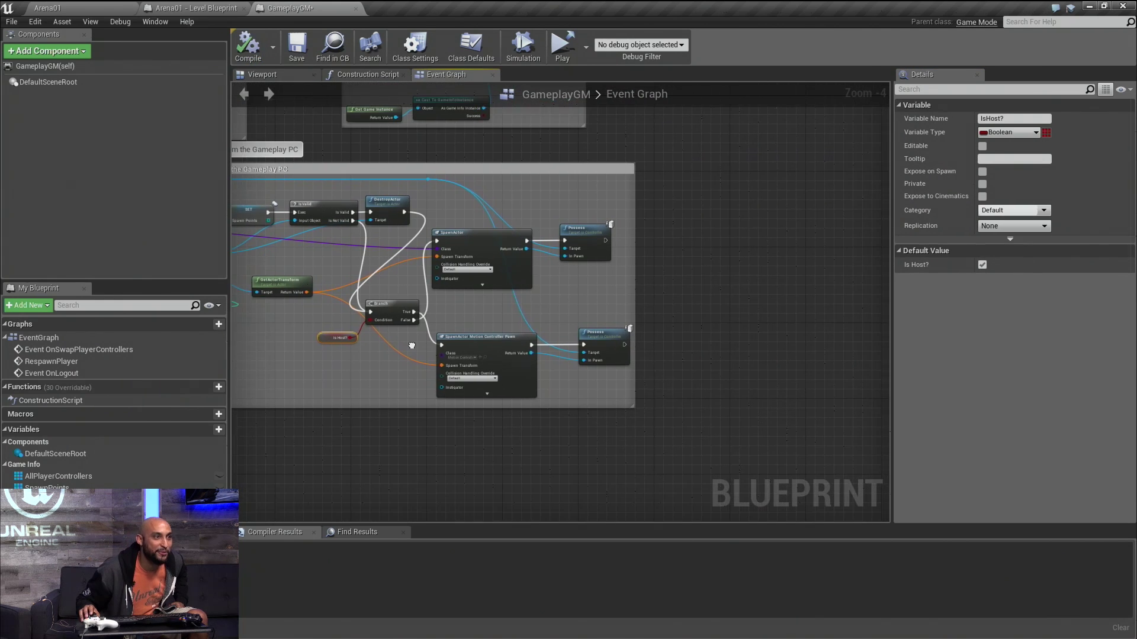
pyautogui.moveTo(331, 338); pyautogui.dragTo(317, 330)
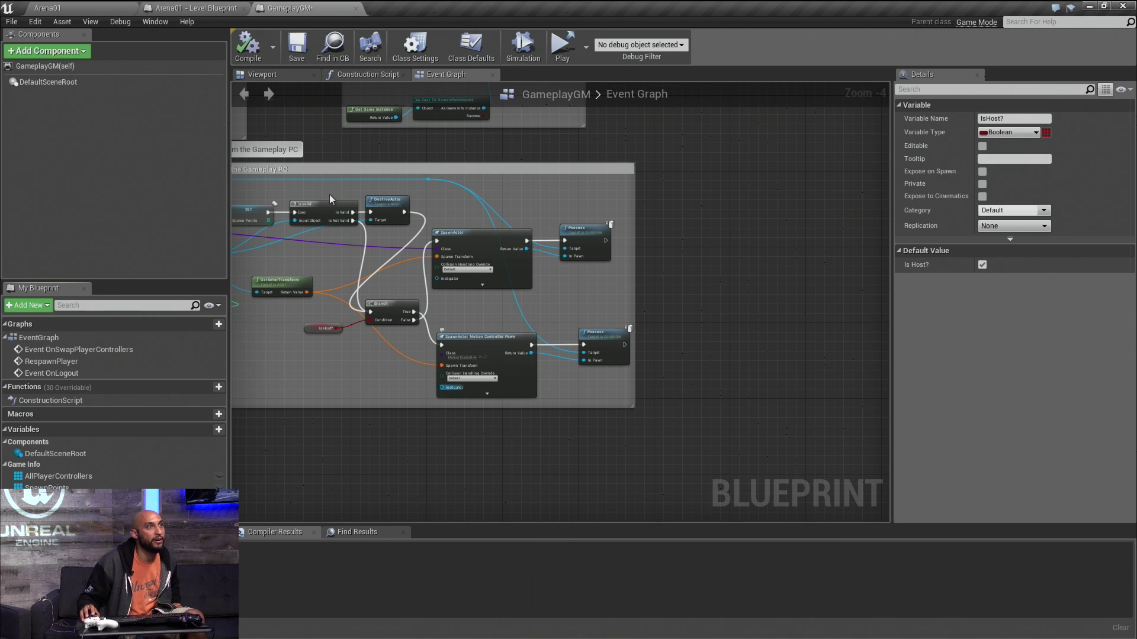
pyautogui.click(295, 50)
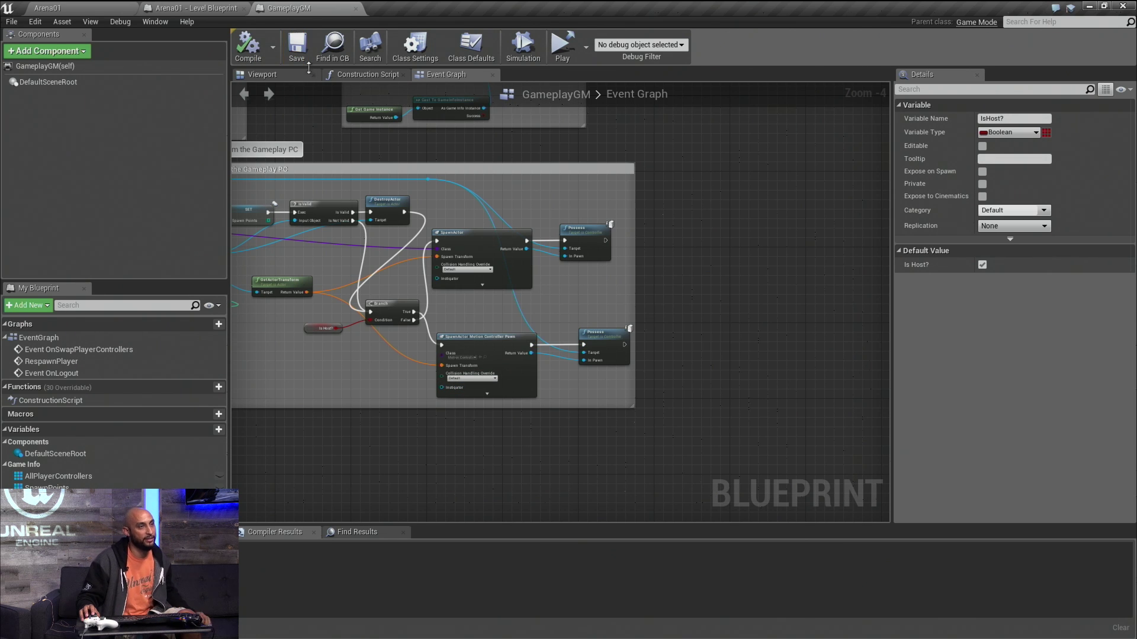
# Step: Briefly play-test the Arena01 level, close it, and play the game from the MainMenu map instead
pyautogui.click(560, 49)
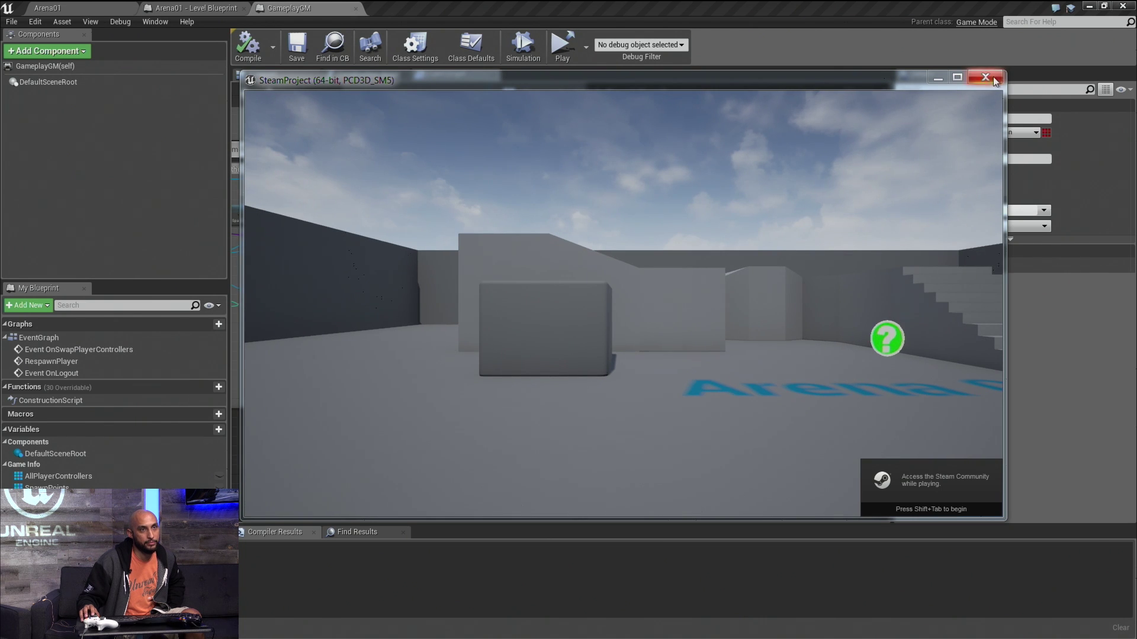
pyautogui.click(985, 77)
pyautogui.click(47, 8)
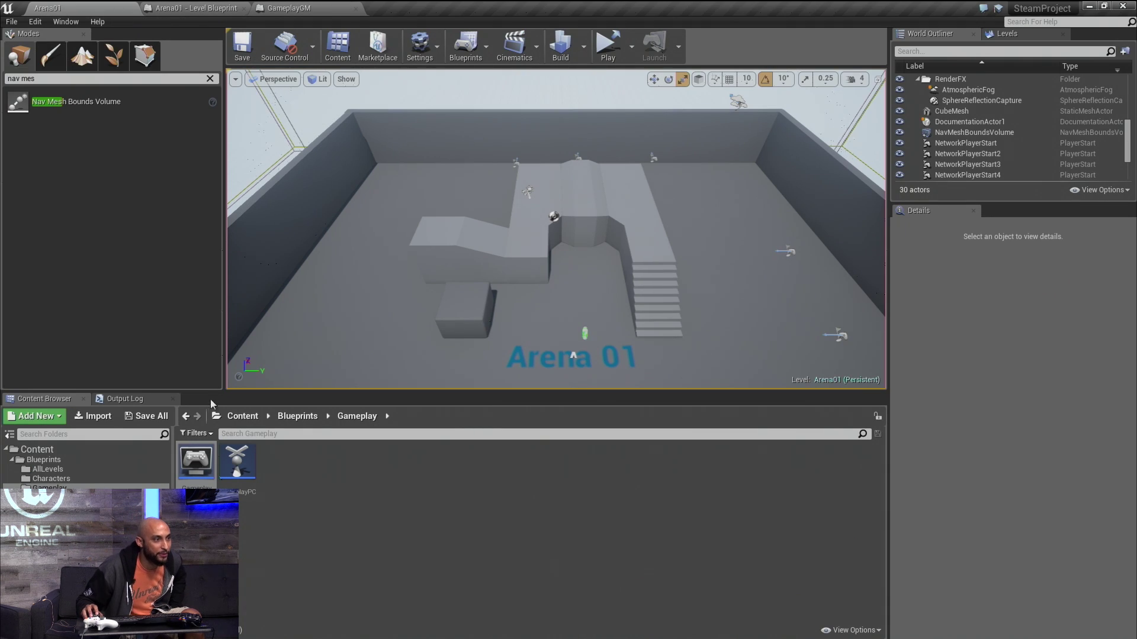
pyautogui.click(37, 526)
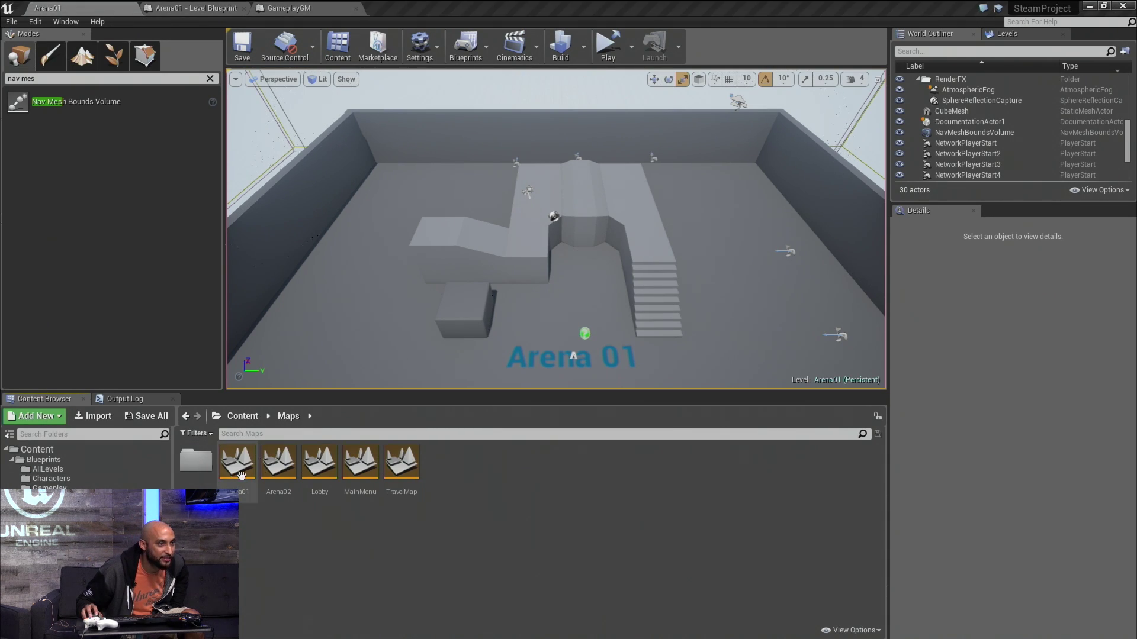
pyautogui.doubleClick(359, 463)
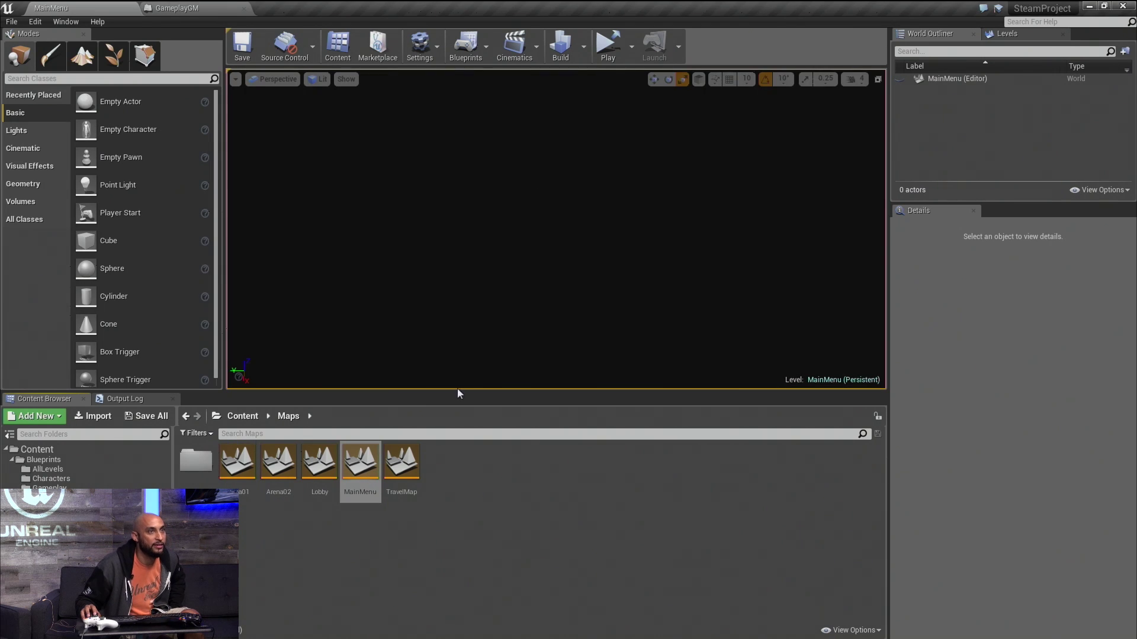
pyautogui.click(611, 51)
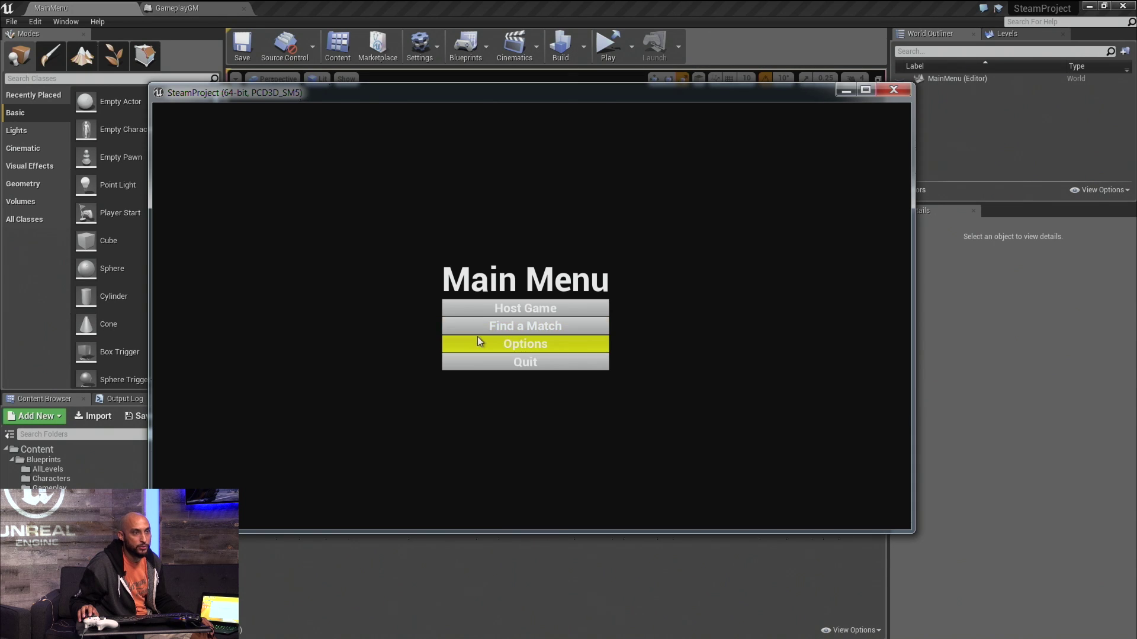
# Step: Host a LAN game for 2 players with the server name "adsfadsf"
pyautogui.click(480, 309)
pyautogui.click(480, 314)
pyautogui.write('adsfadsf')
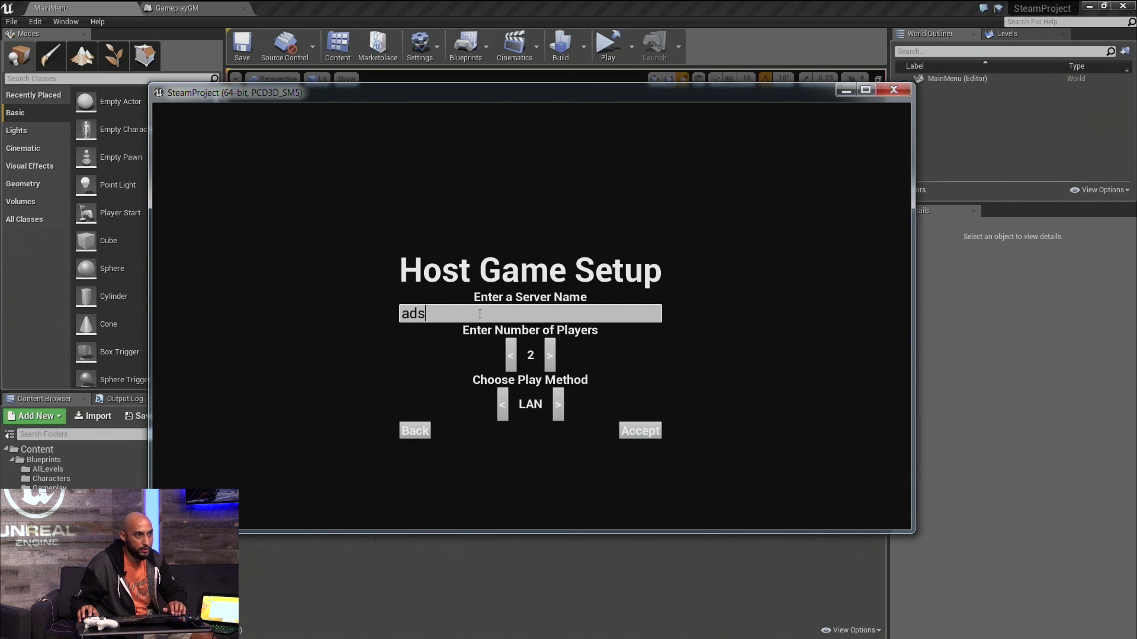
pyautogui.click(623, 433)
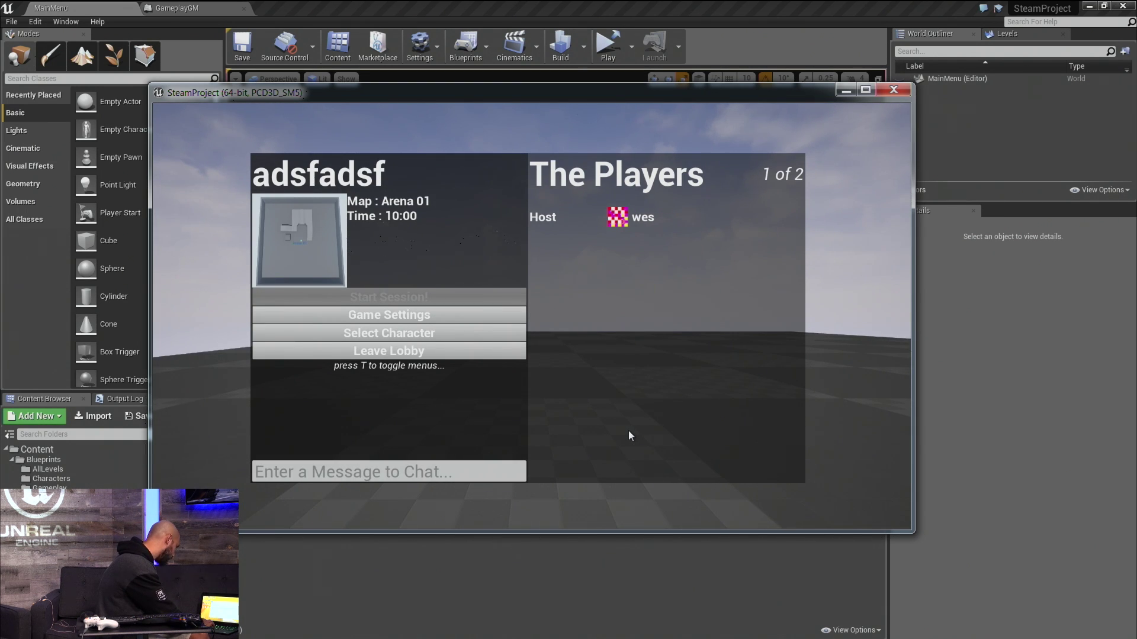
# Step: Choose a character for the host in the lobby and start the session
pyautogui.click(463, 329)
pyautogui.click(568, 353)
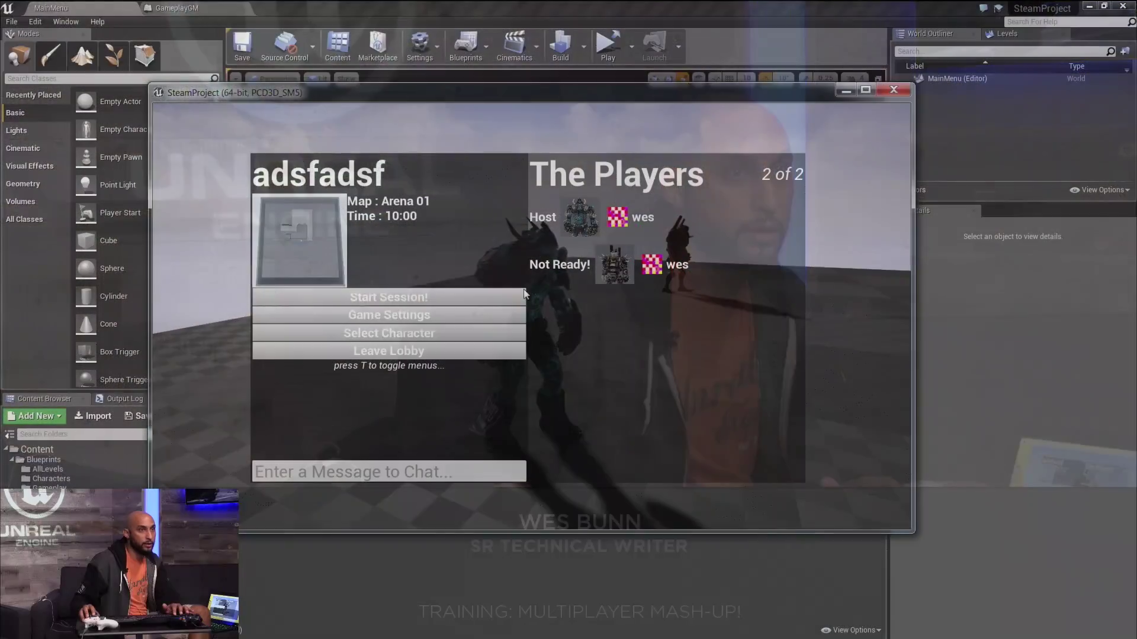
pyautogui.click(457, 293)
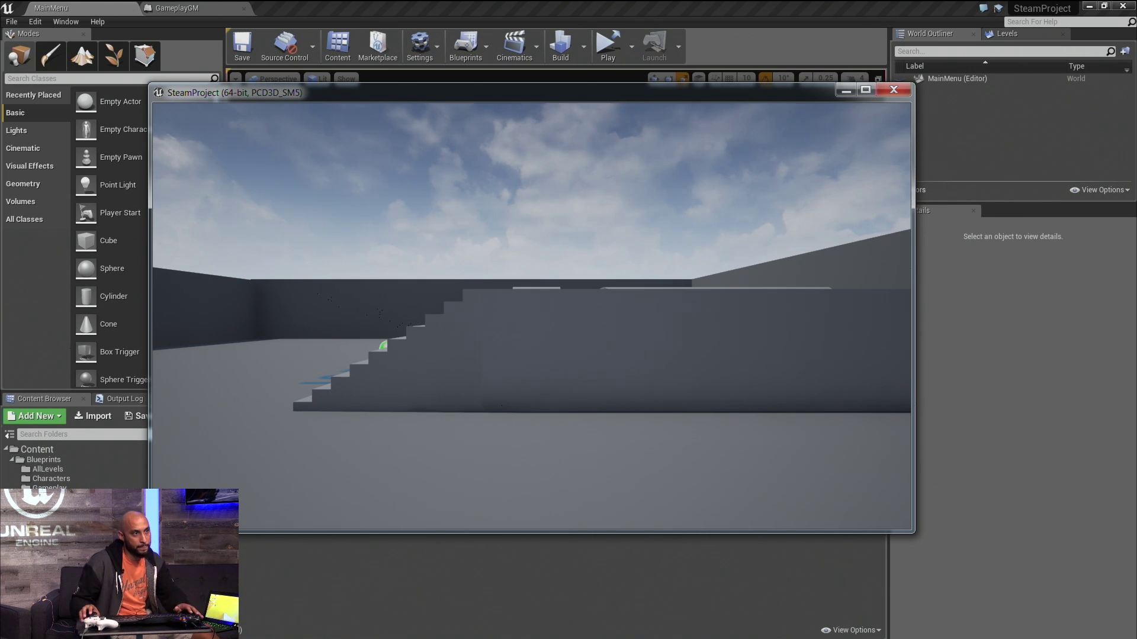
# Step: Quit the running game through its console and restore the editor to a smaller window
pyautogui.press('`')
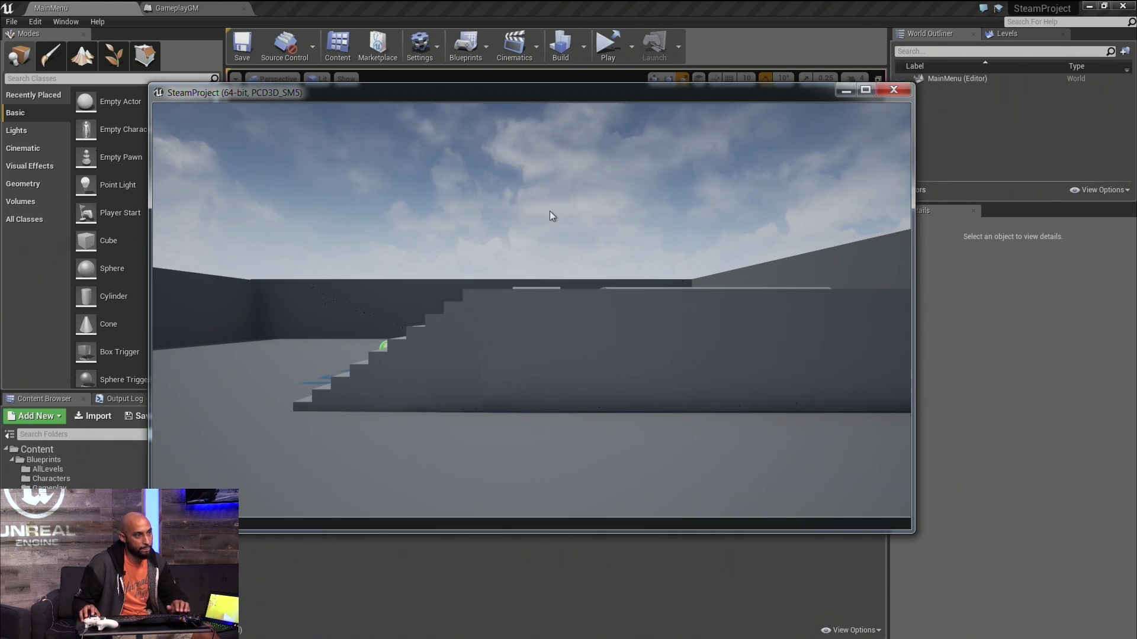
pyautogui.press('Return')
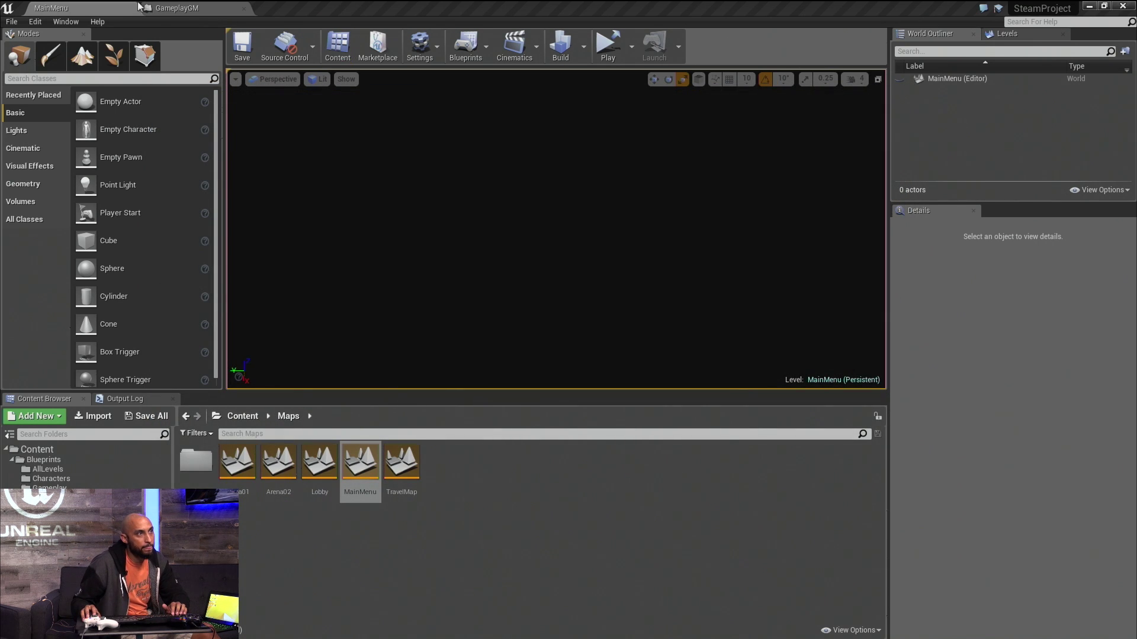
pyautogui.click(177, 8)
pyautogui.click(83, 6)
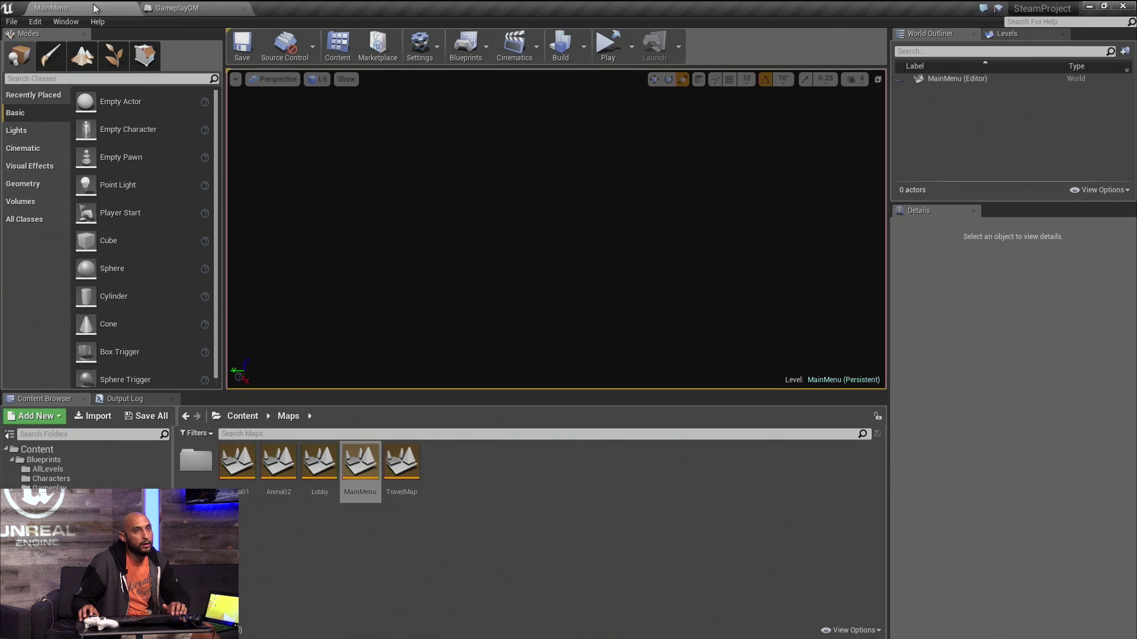
pyautogui.click(1103, 6)
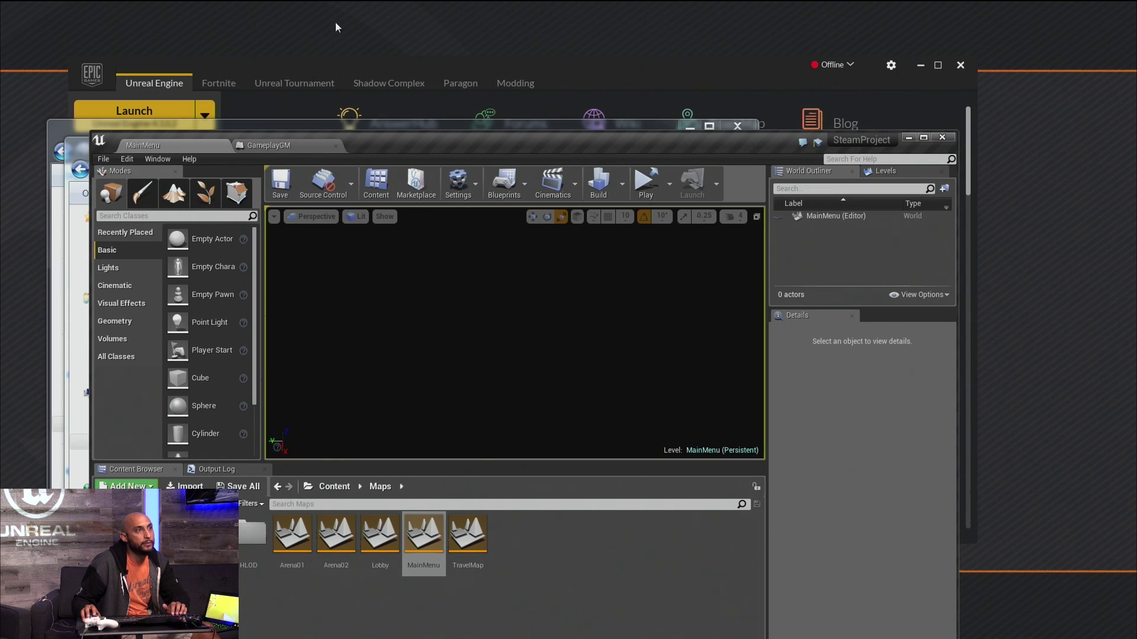
# Step: Switch to File Explorer's SteamProject folder, and open a second Explorer window placed off to the side
pyautogui.click(79, 150)
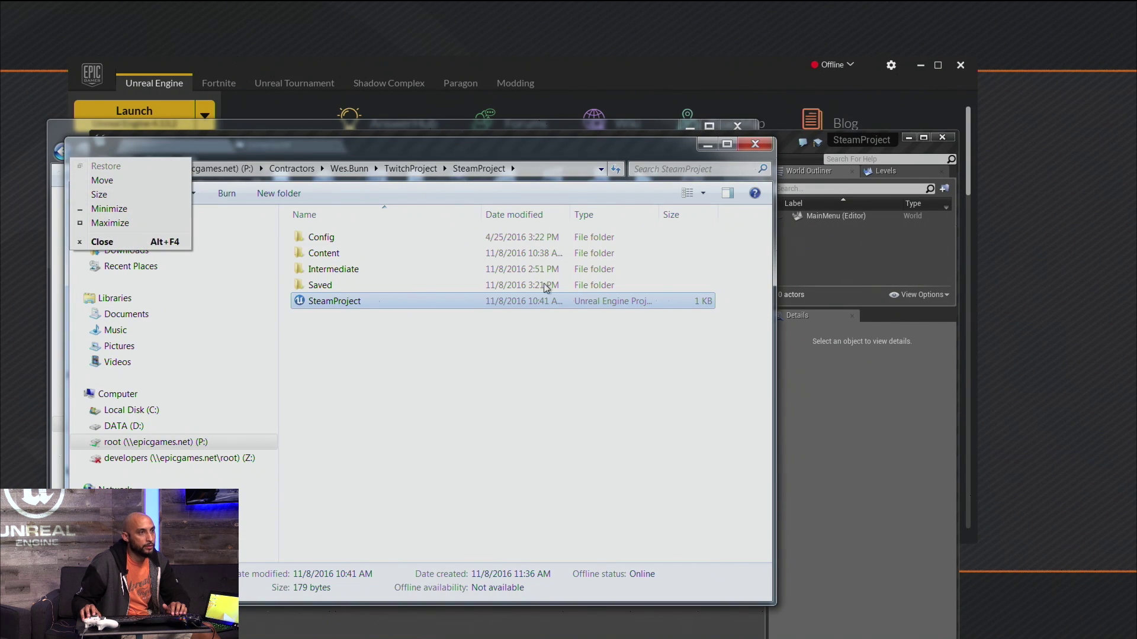
pyautogui.click(526, 385)
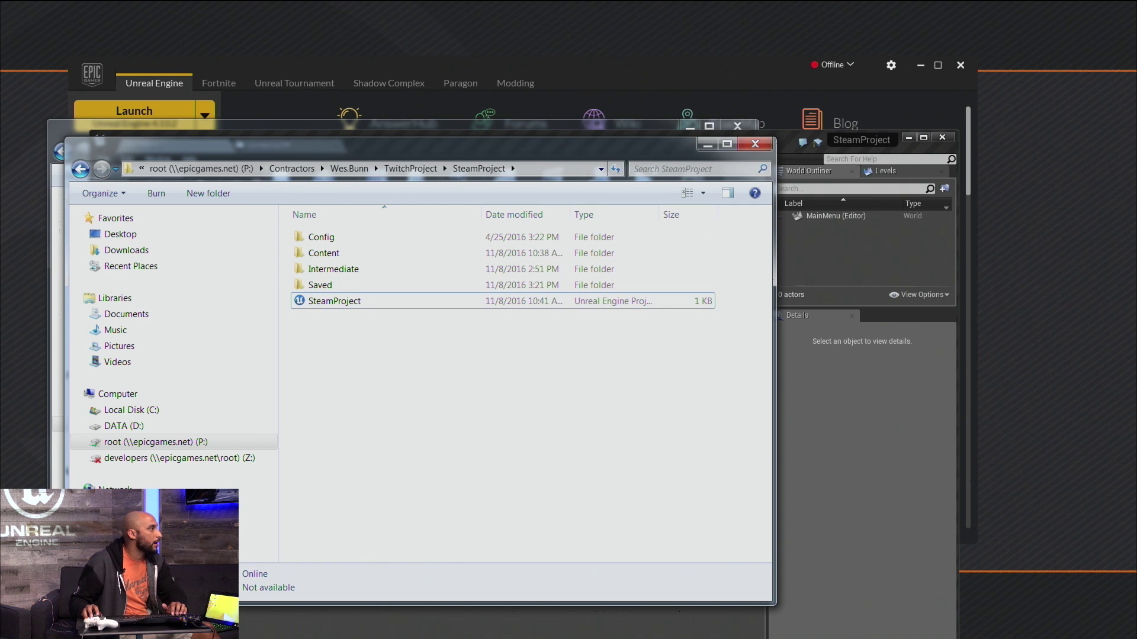
pyautogui.press('super+e')
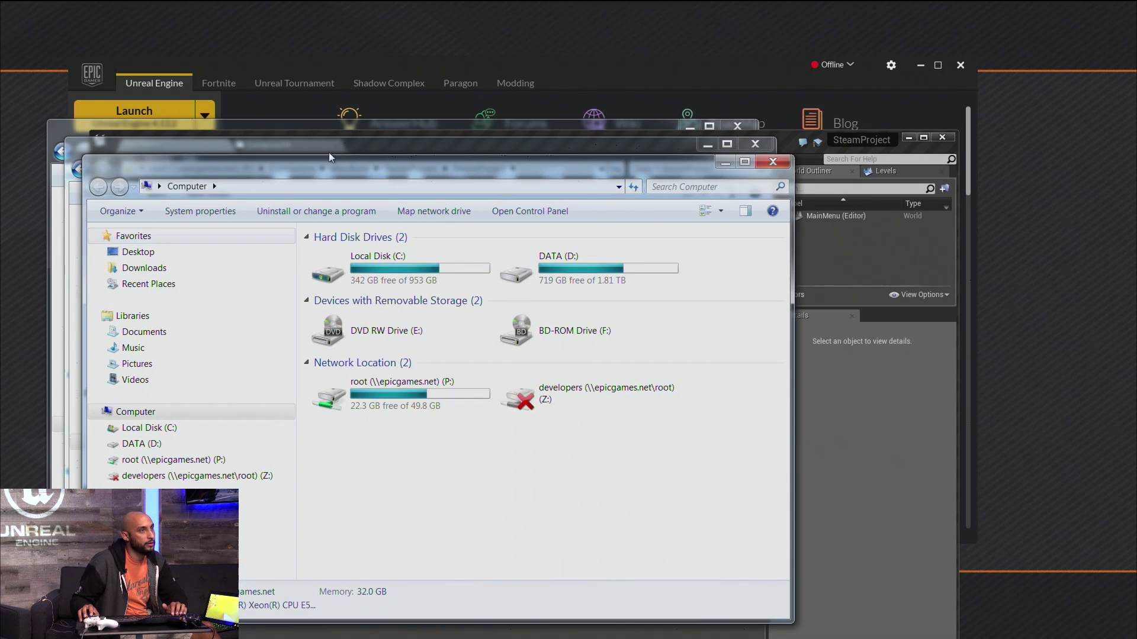
pyautogui.moveTo(411, 157); pyautogui.dragTo(0, 94)
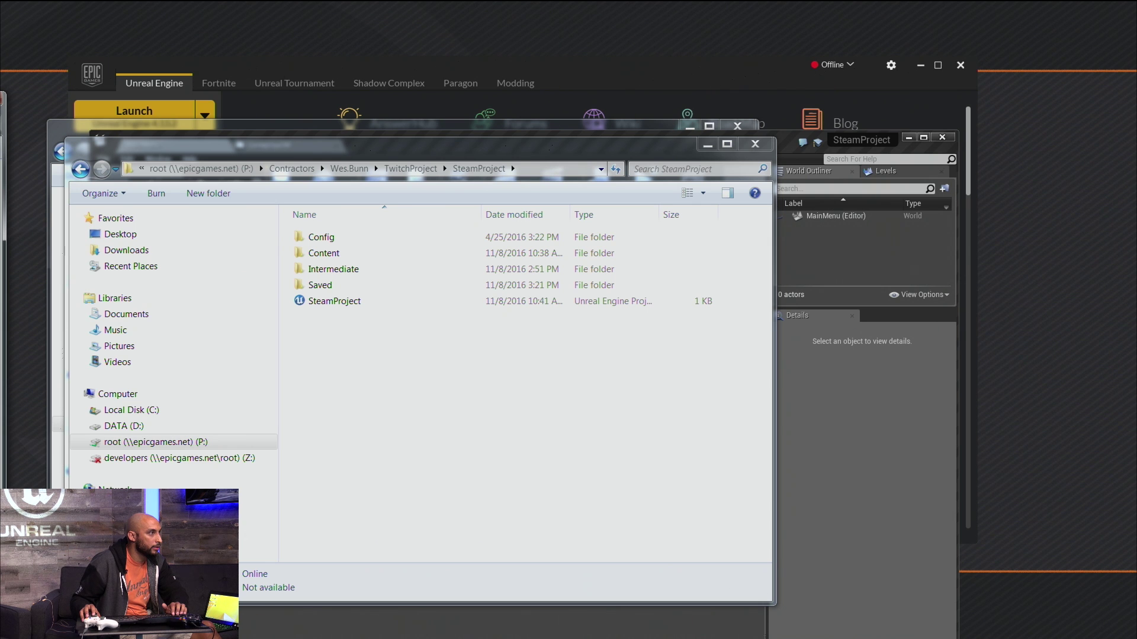
# Step: Open the Engine\Binaries\Win64 folder of the Epic Games 4.13 installation and sort its files by type
pyautogui.moveTo(0, 103); pyautogui.dragTo(395, 169)
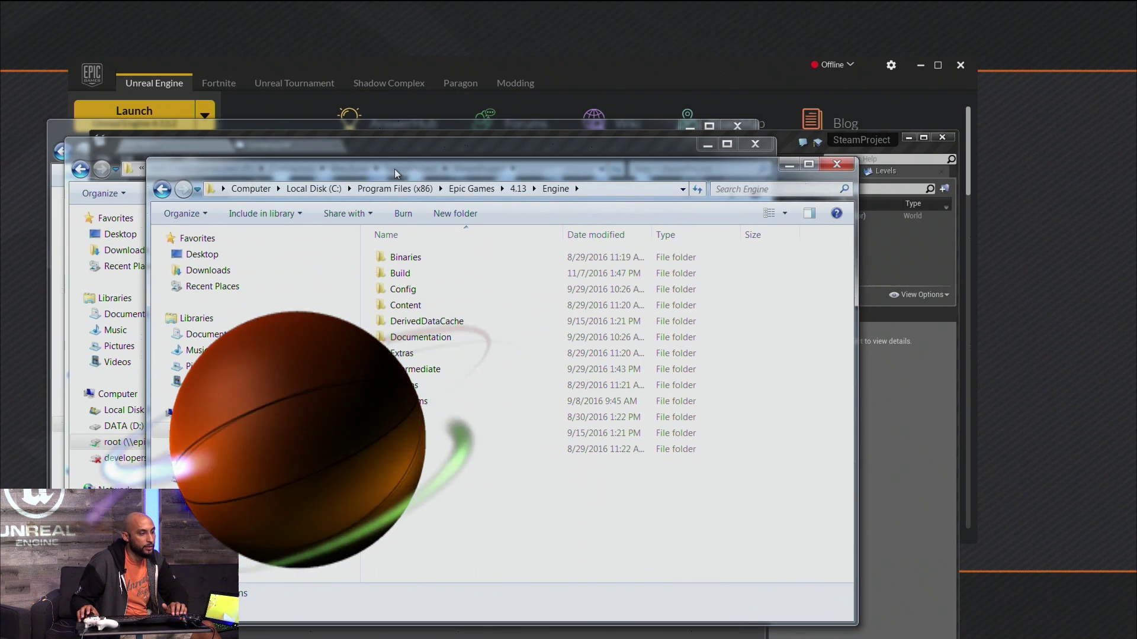
pyautogui.doubleClick(409, 258)
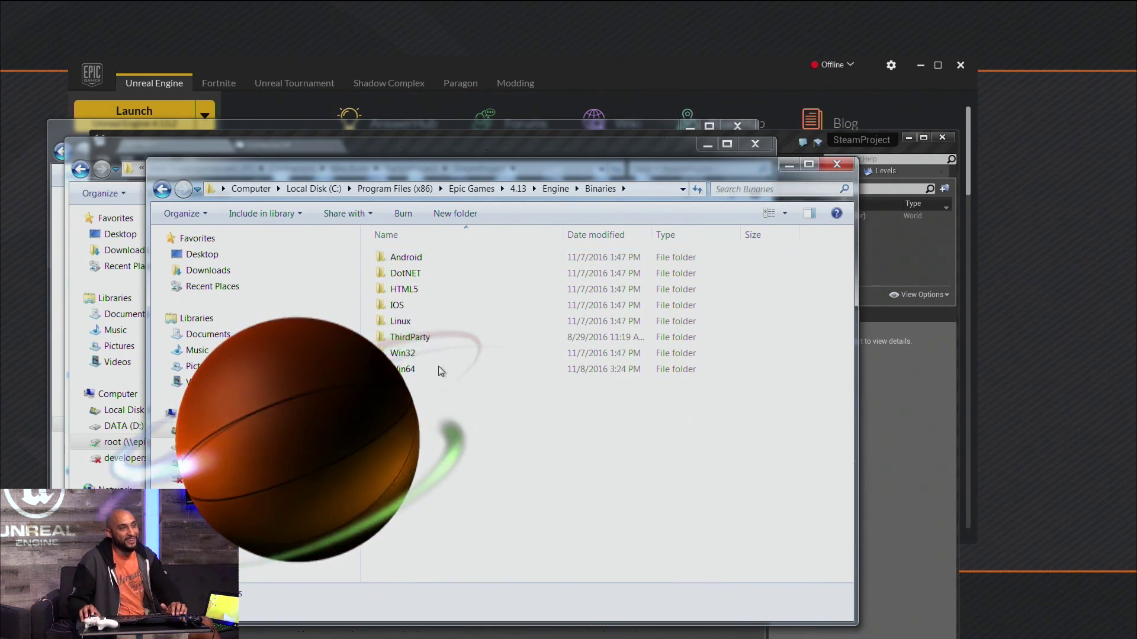
pyautogui.doubleClick(409, 370)
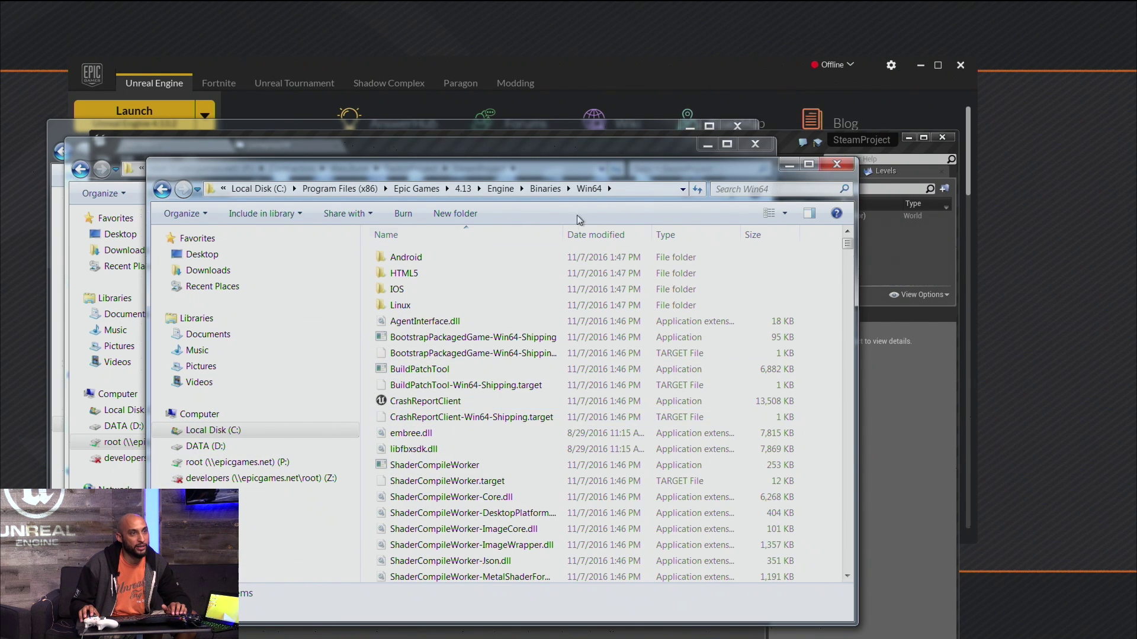
pyautogui.scroll(-10, 604, 244)
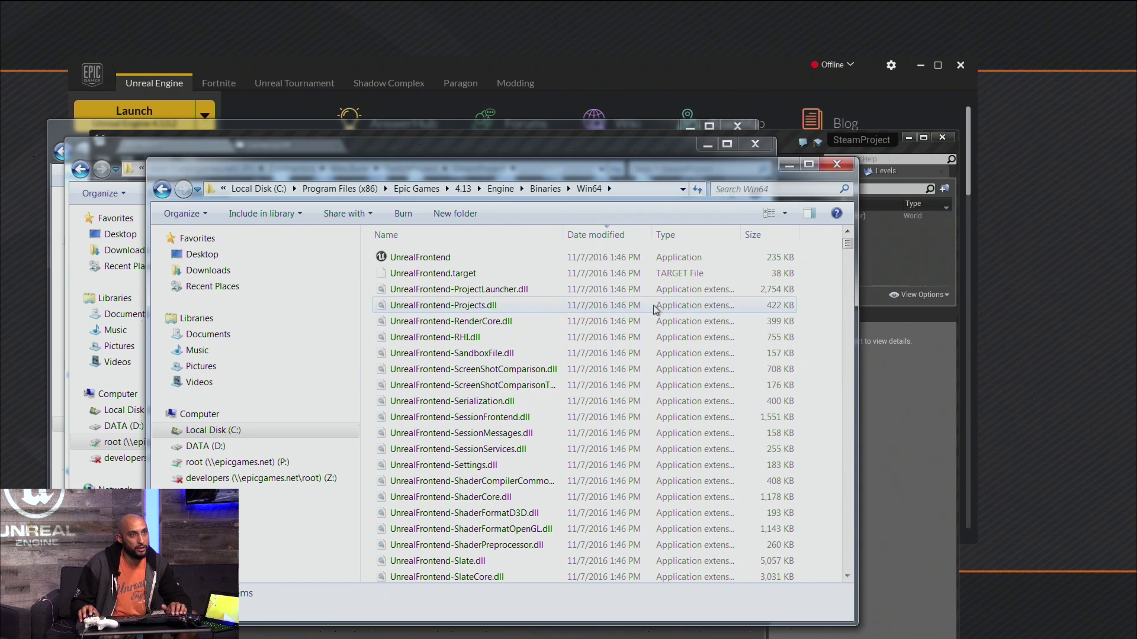
pyautogui.click(670, 236)
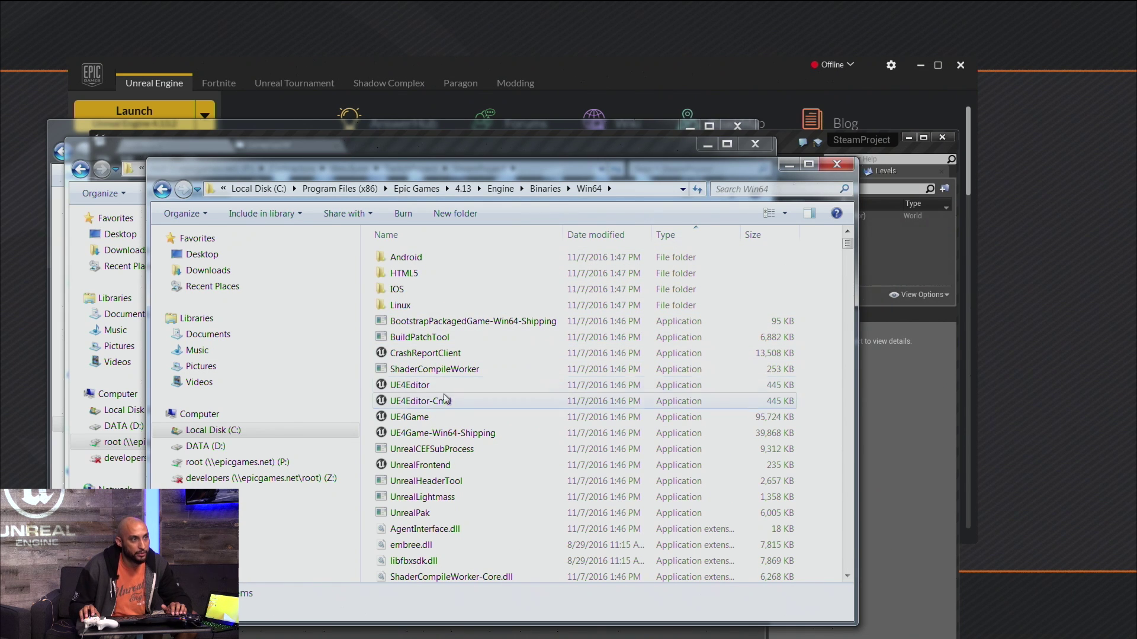
# Step: Send a shortcut of the UE4Editor application to the desktop and close the Win64 folder window
pyautogui.click(425, 385)
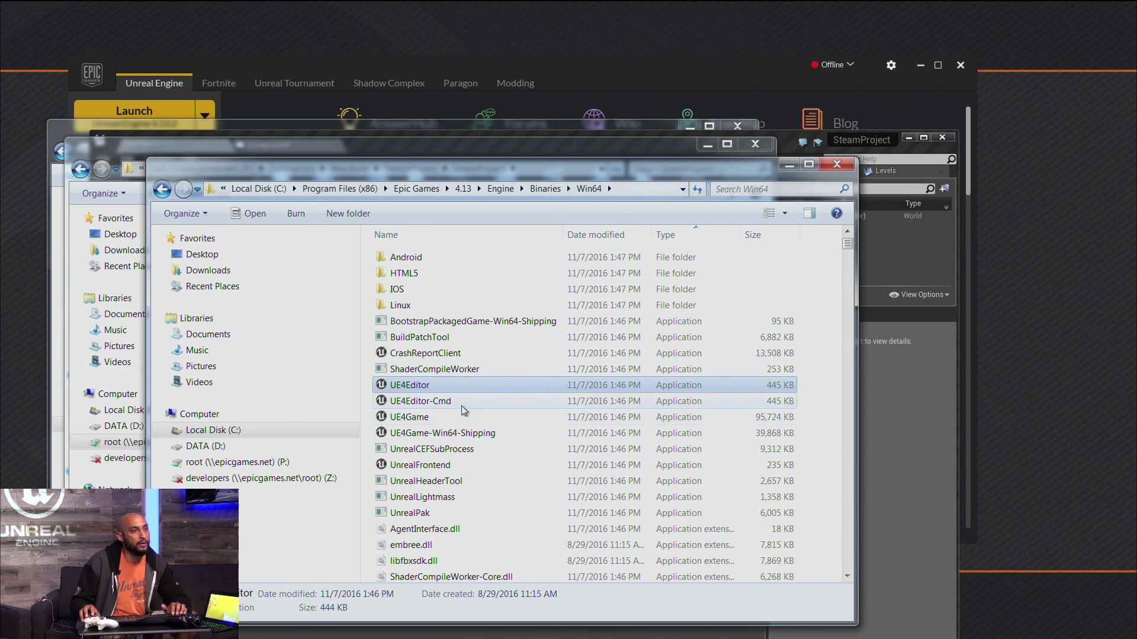
pyautogui.rightClick(424, 390)
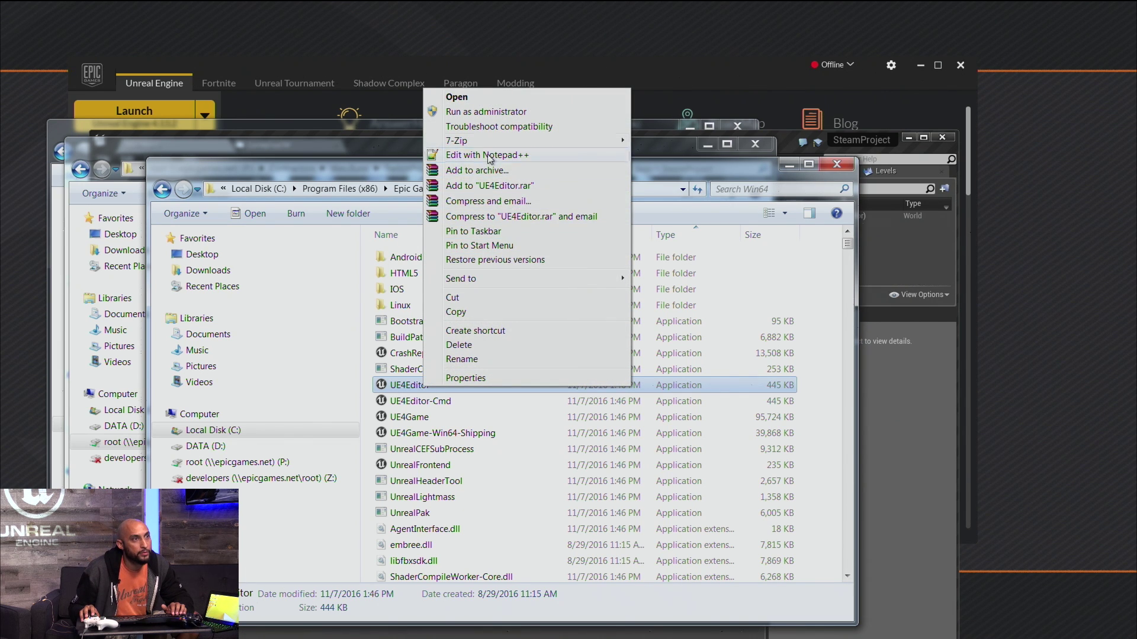
pyautogui.moveTo(491, 278)
pyautogui.click(708, 307)
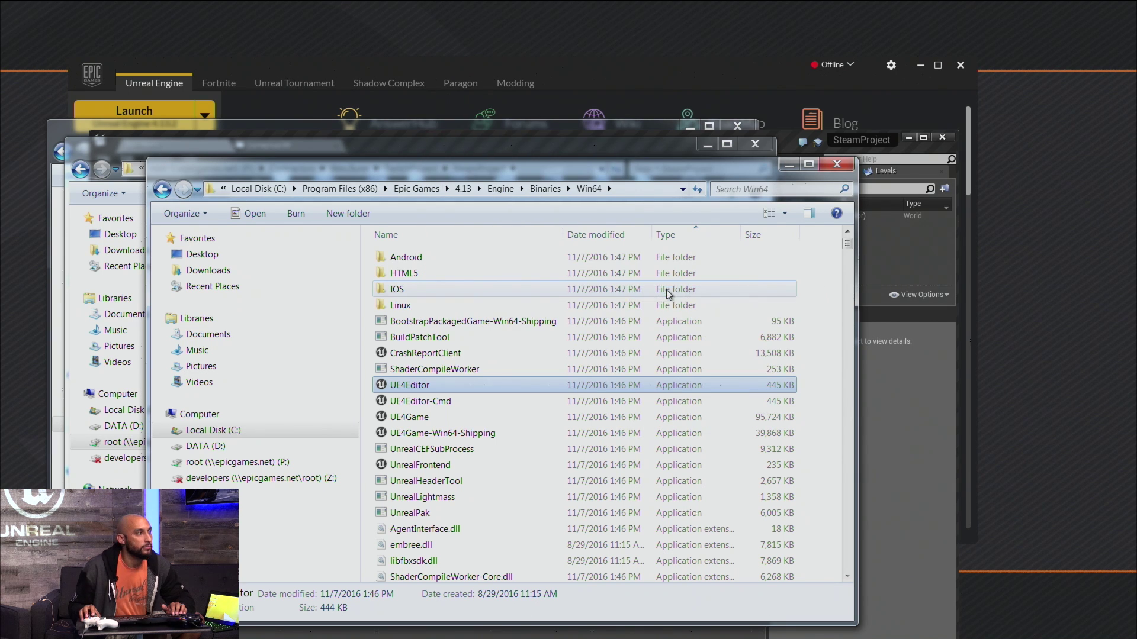
pyautogui.click(836, 164)
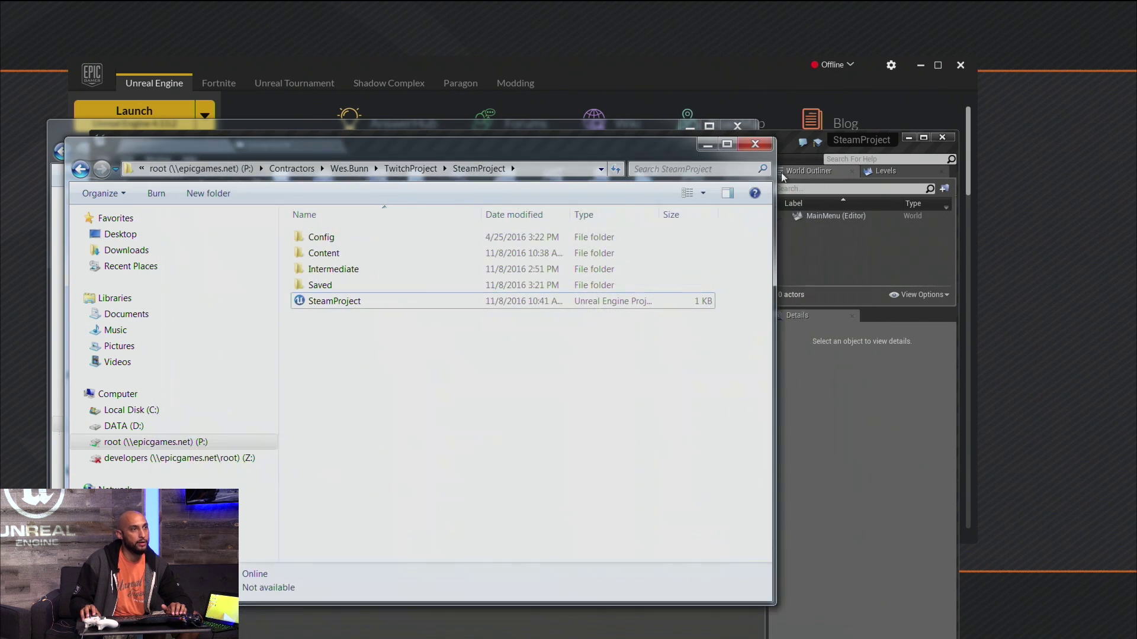
pyautogui.click(542, 169)
pyautogui.click(442, 169)
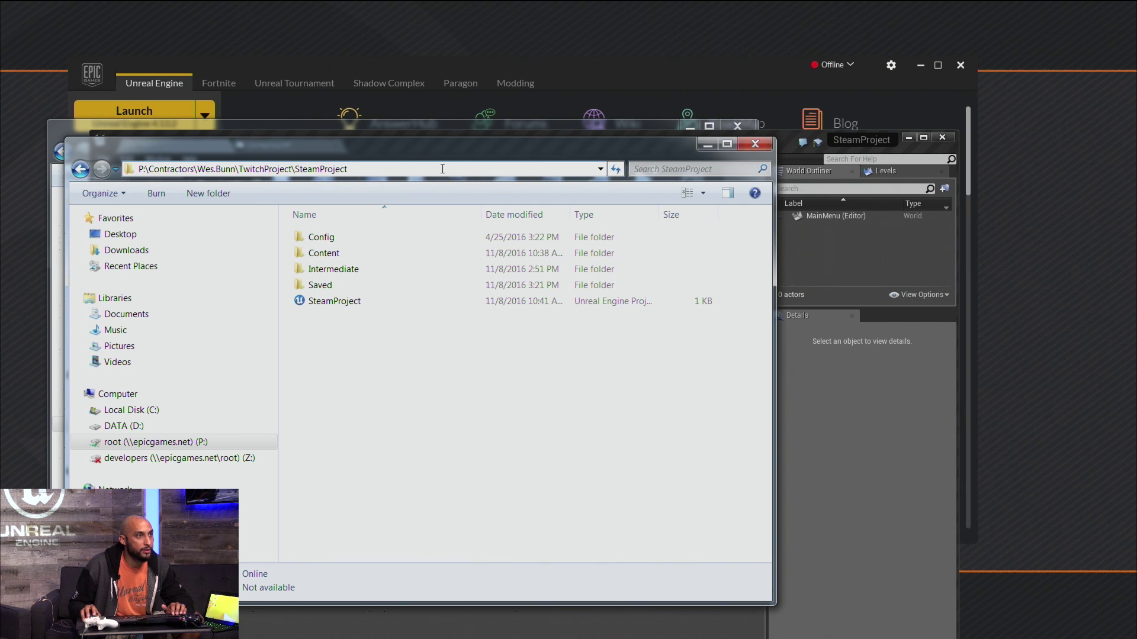
pyautogui.moveTo(378, 169); pyautogui.dragTo(138, 168)
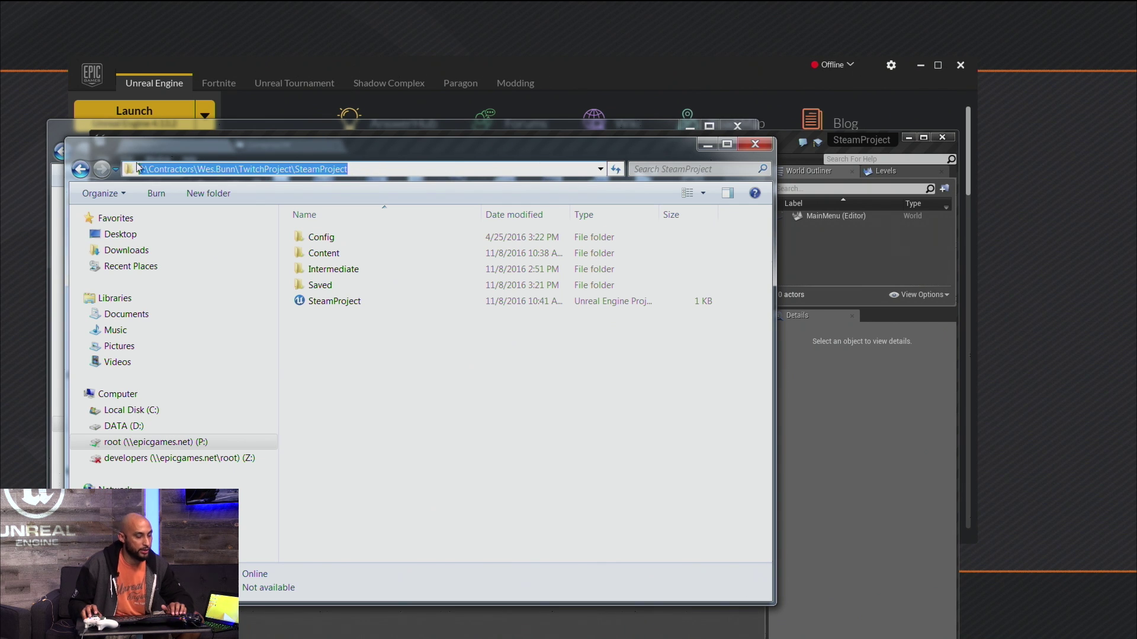
pyautogui.press('Right')
pyautogui.press('Return')
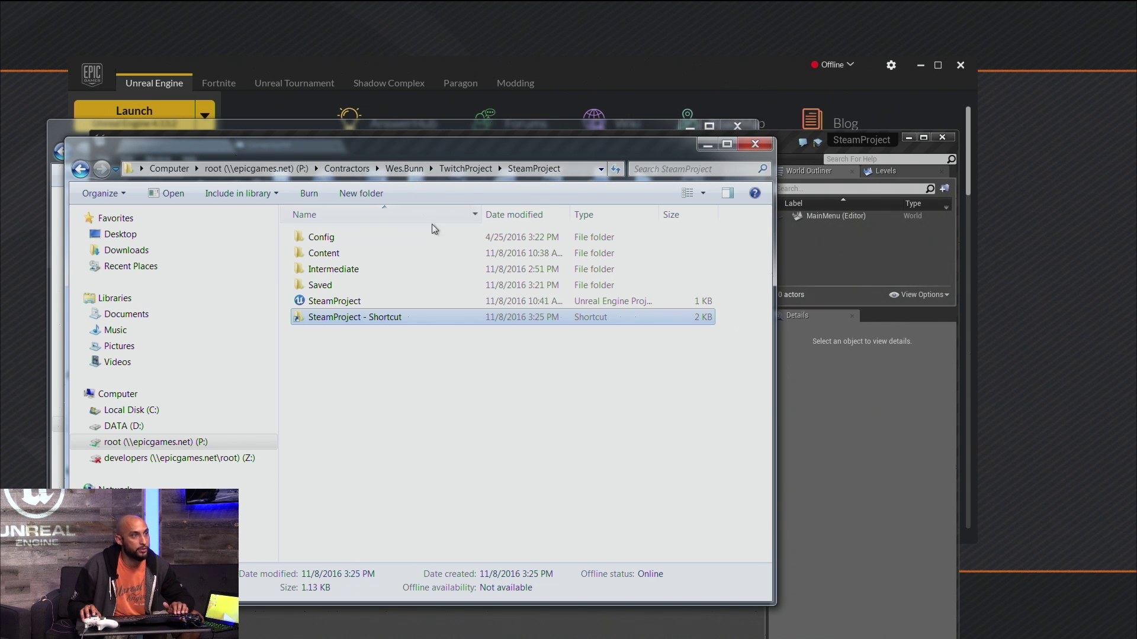
pyautogui.click(362, 318)
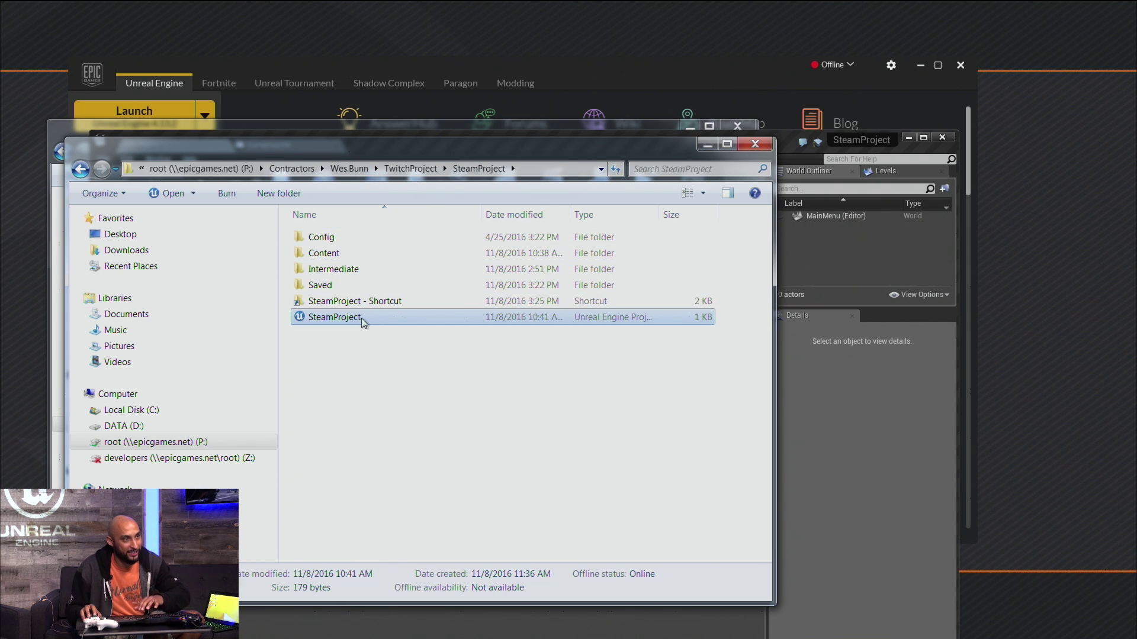
pyautogui.click(329, 304)
pyautogui.press('Delete')
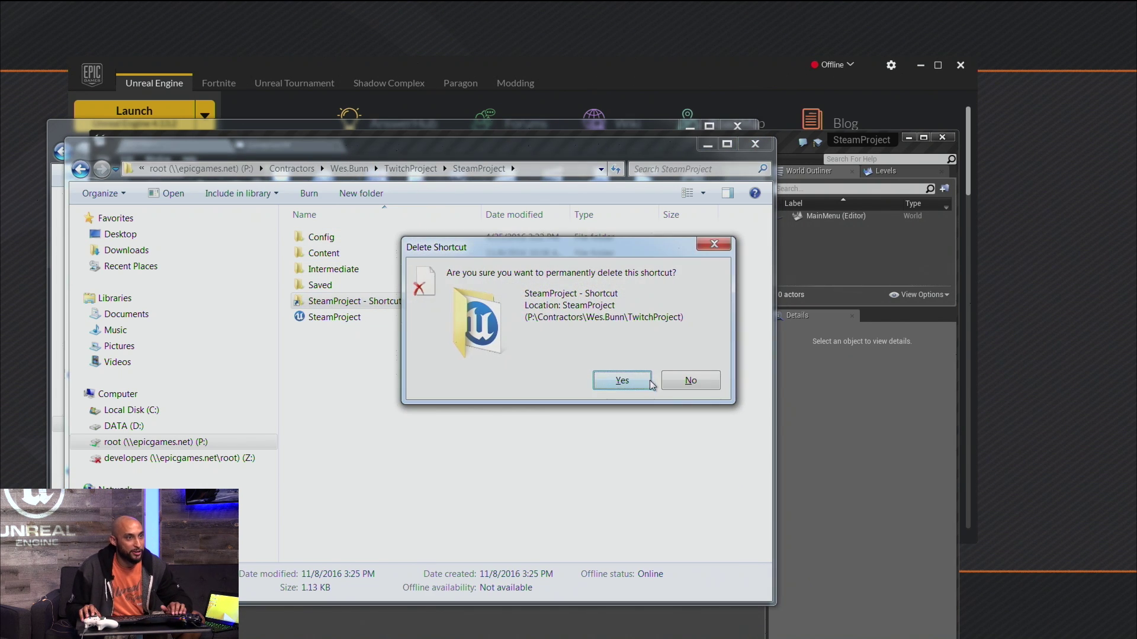
pyautogui.click(633, 382)
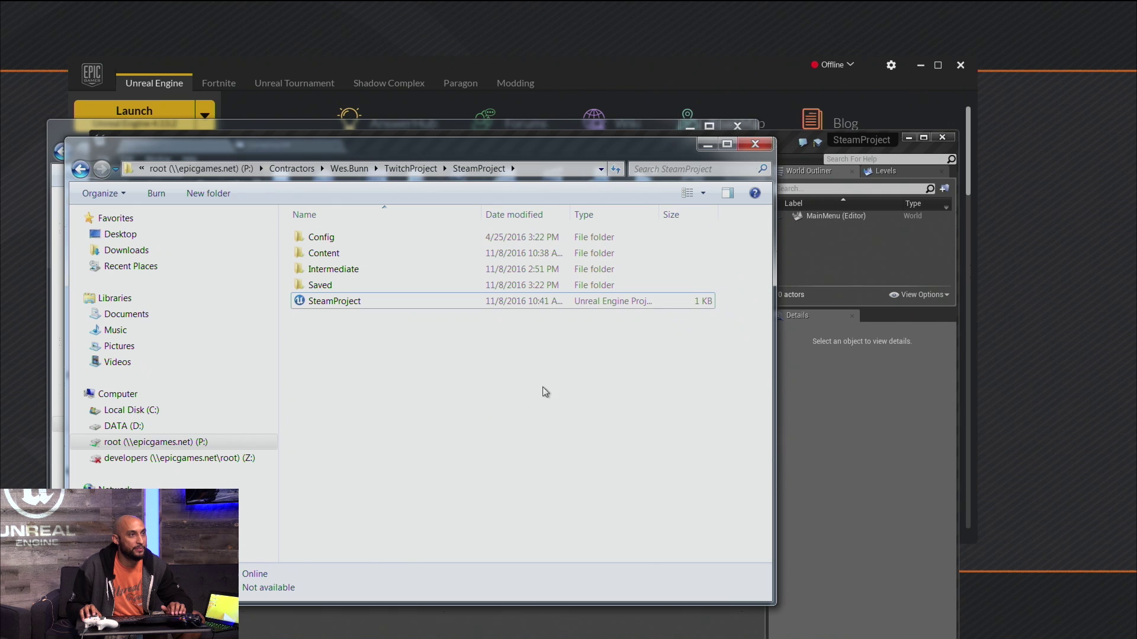
# Step: Copy the full folder path of SteamProject
pyautogui.click(532, 162)
pyautogui.click(420, 167)
pyautogui.moveTo(420, 168); pyautogui.dragTo(118, 169)
pyautogui.hotkey('ctrl', 'c')
pyautogui.click(326, 468)
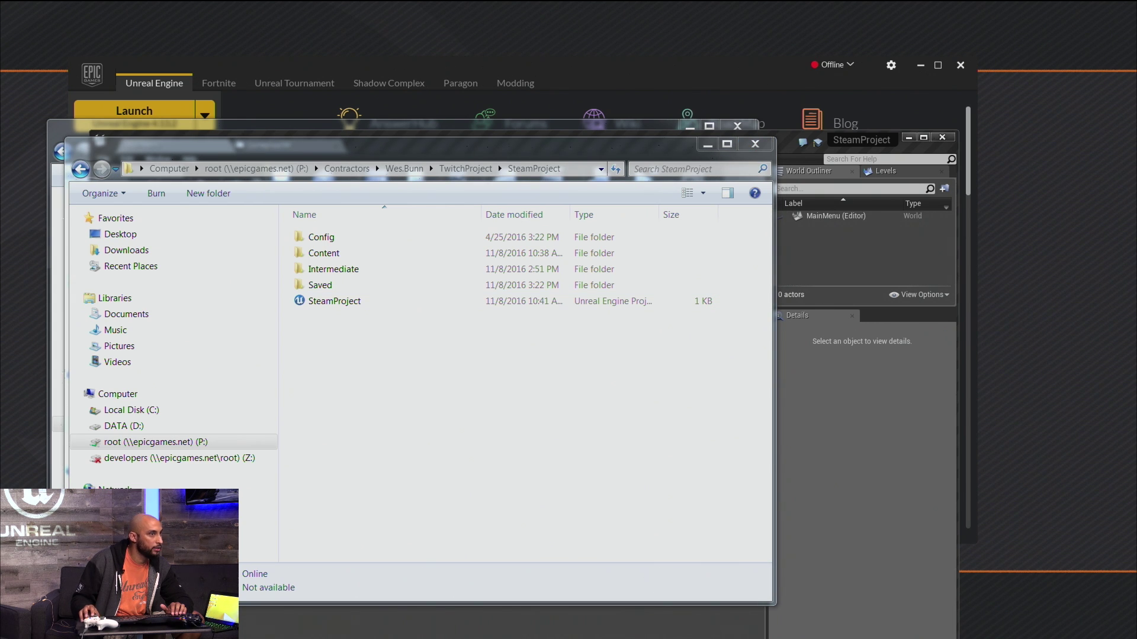
# Step: Append an opening quote, the copied folder path and \SteamProject.uproject to the UE4Editor shortcut's target
pyautogui.click(240, 309)
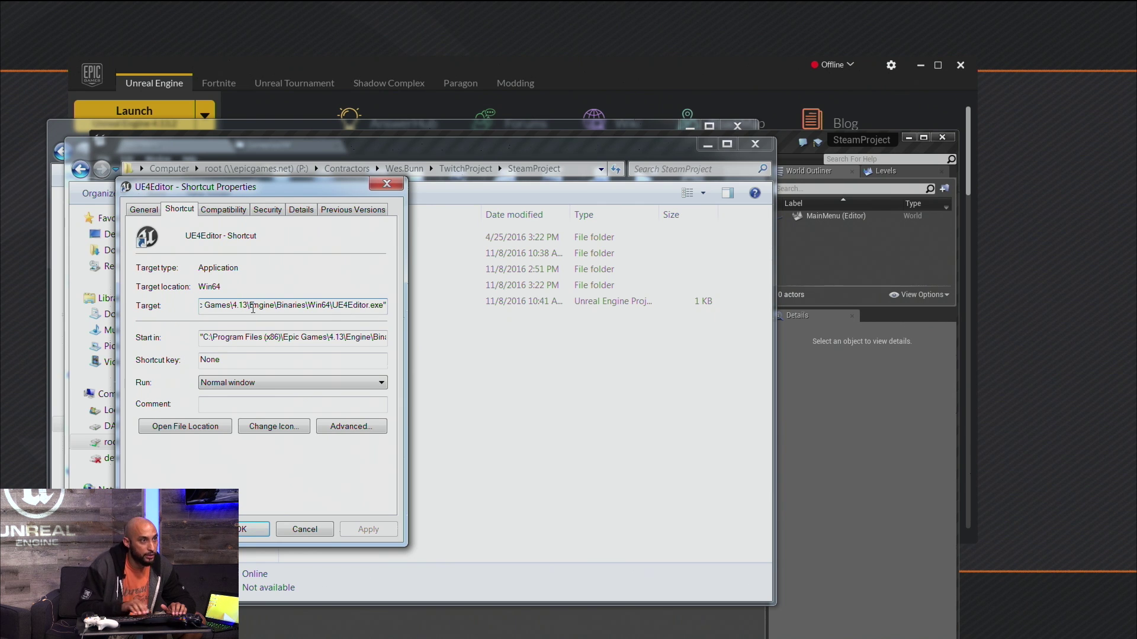
pyautogui.write('"')
pyautogui.hotkey('ctrl', 'v')
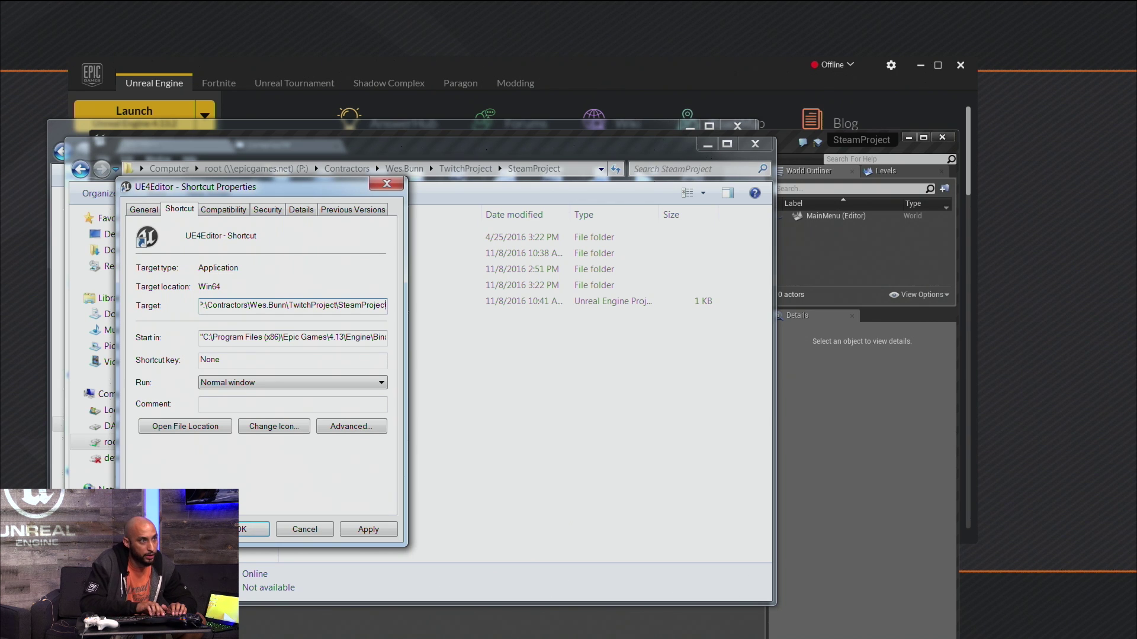
pyautogui.write('\\Steam')
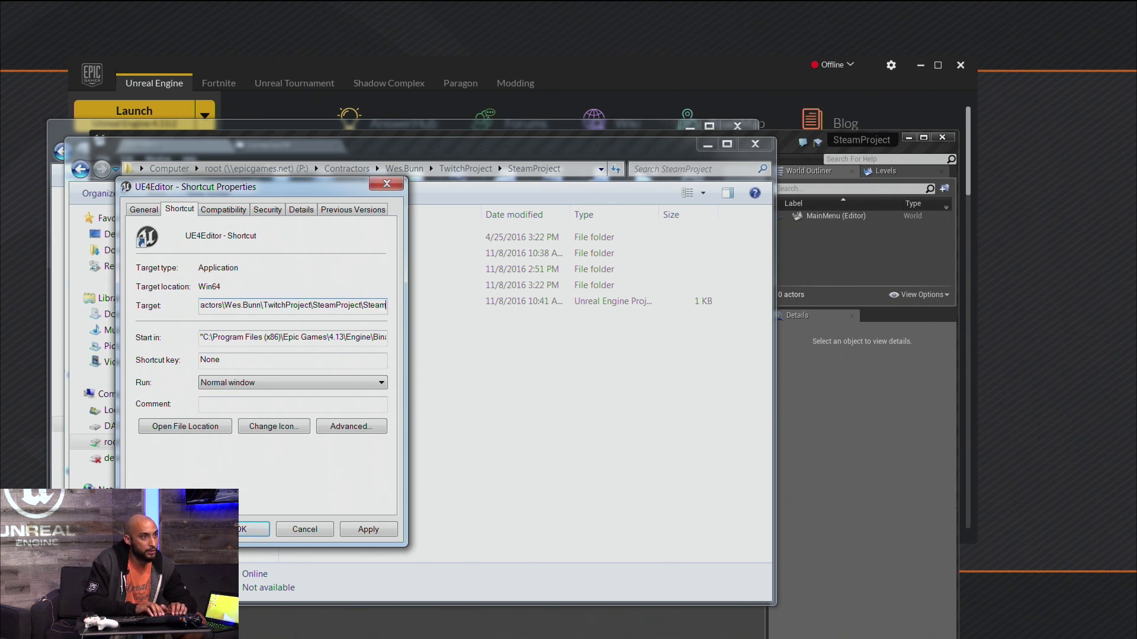
pyautogui.write('Proj')
pyautogui.write('ec')
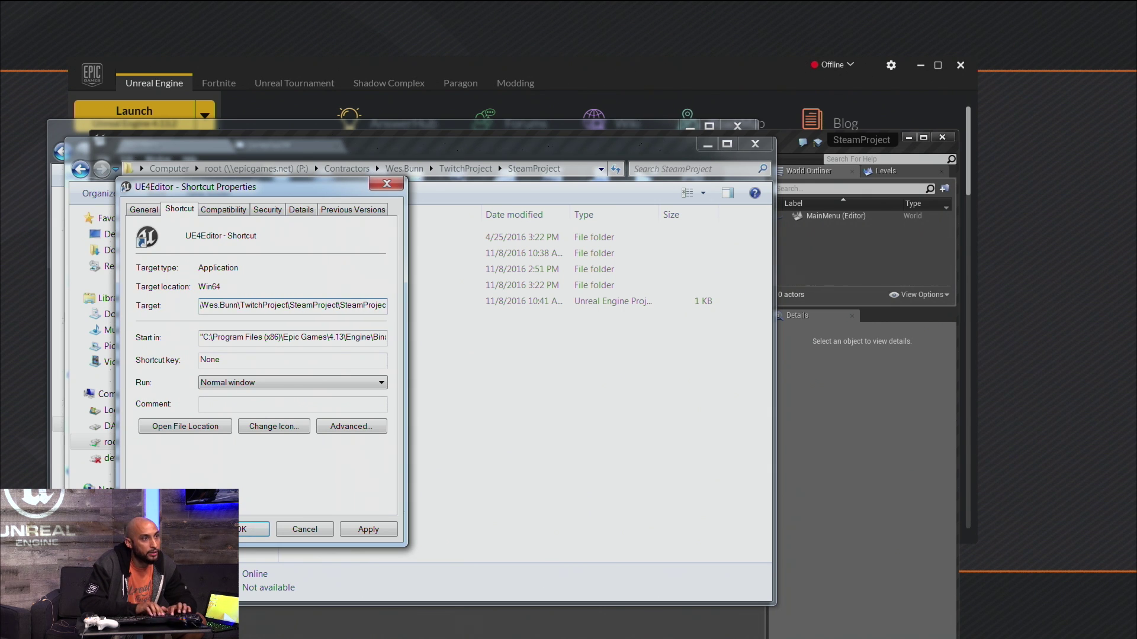
pyautogui.write('t.uproject')
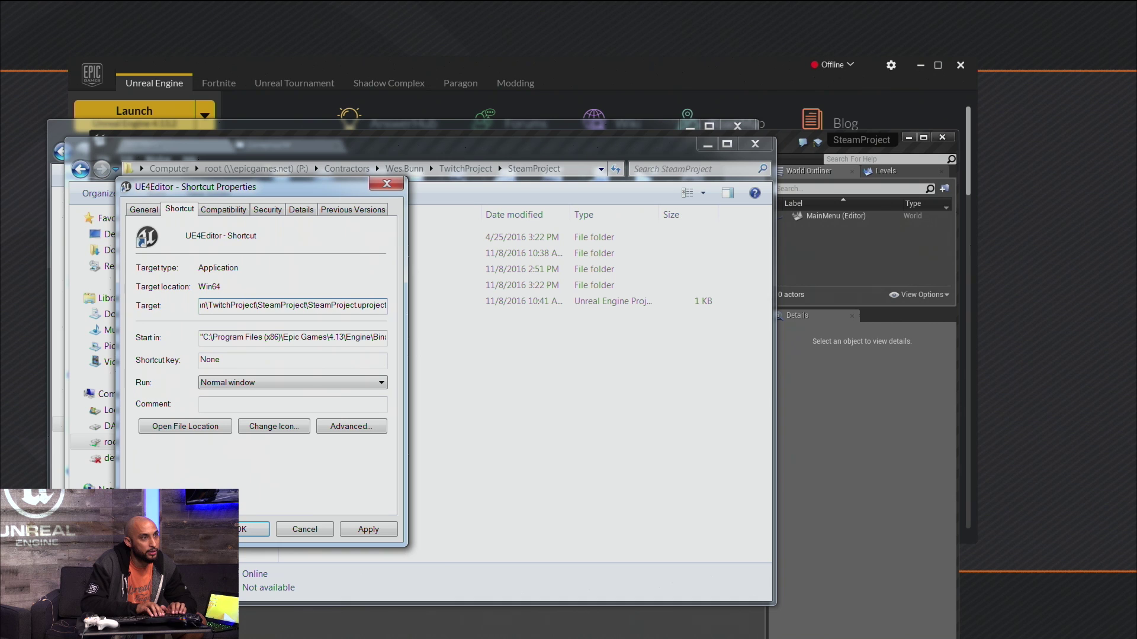
# Step: Close the project path's quotation, add the -game argument to the shortcut's target, and save the shortcut properties
pyautogui.write('" -game')
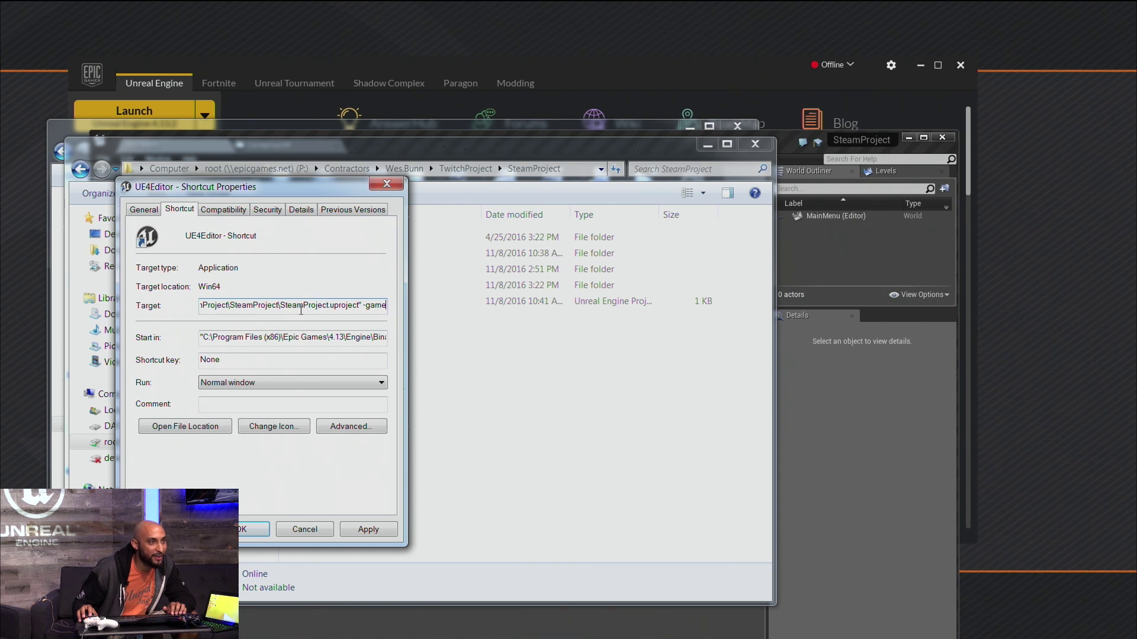
pyautogui.moveTo(304, 305); pyautogui.dragTo(154, 318)
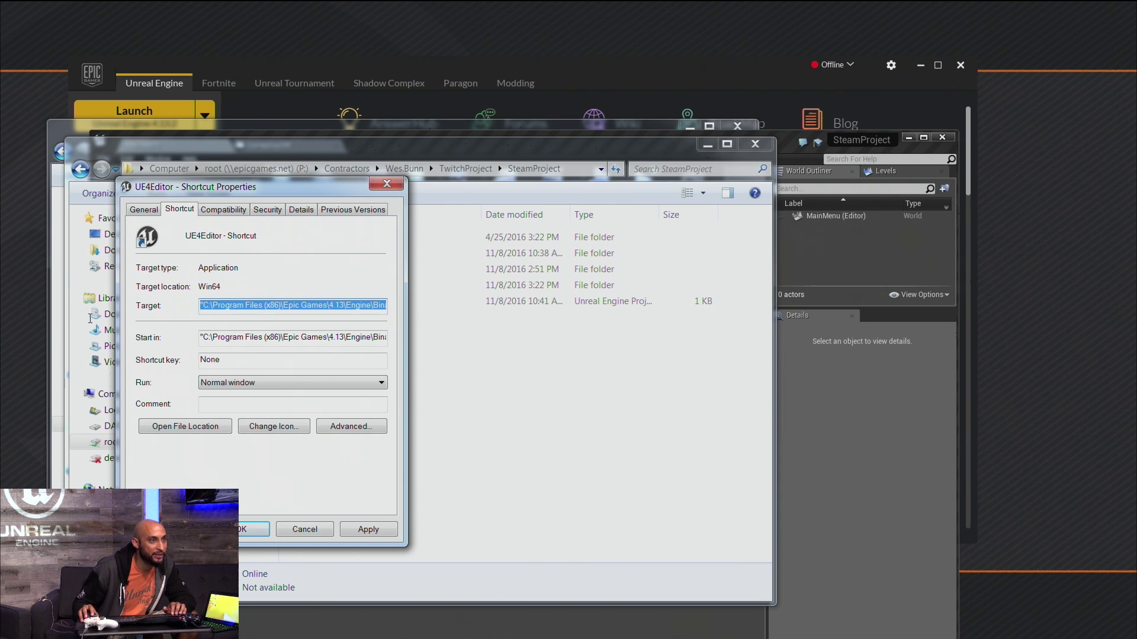
pyautogui.click(379, 533)
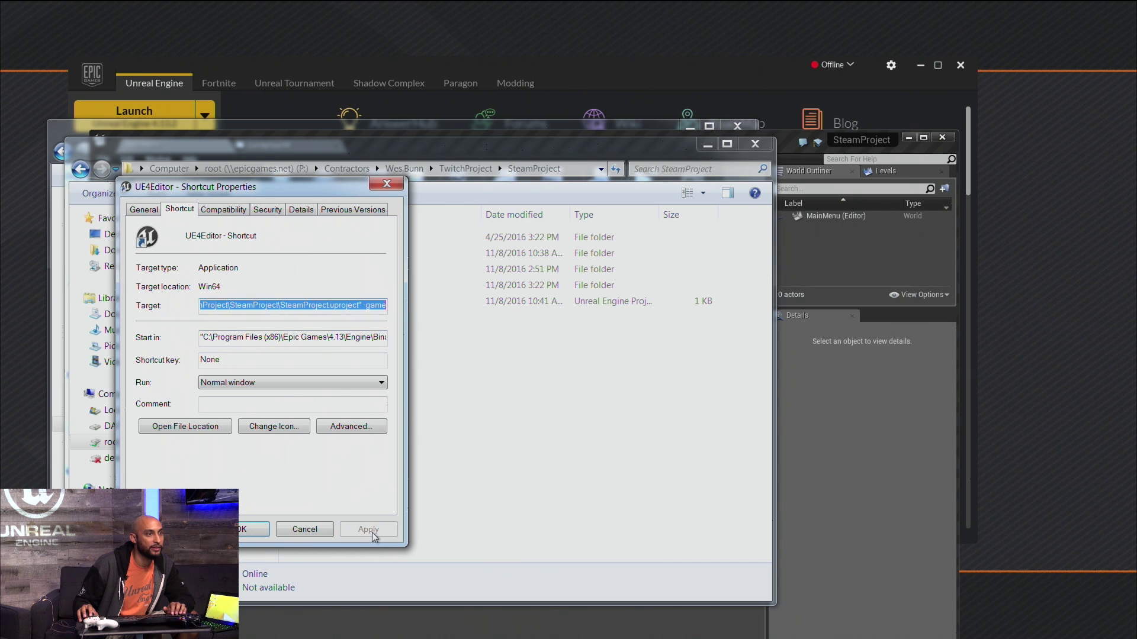
pyautogui.click(247, 532)
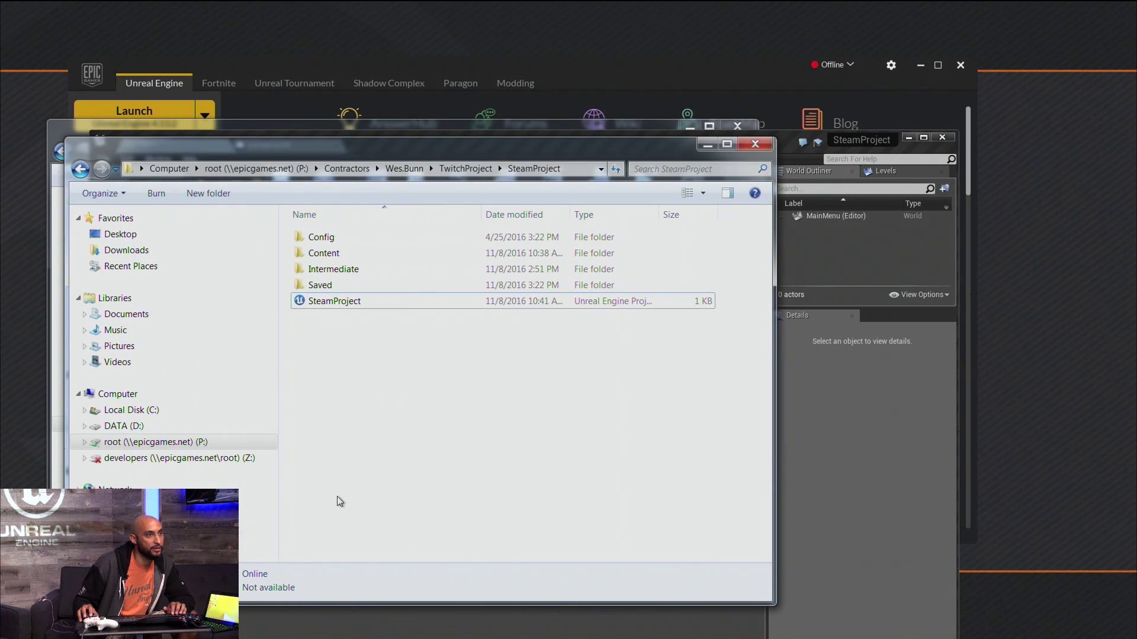
# Step: Launch the SteamProject game from its project file and host a 2-player match named "adfasdf" with the next play method option
pyautogui.rightClick(336, 301)
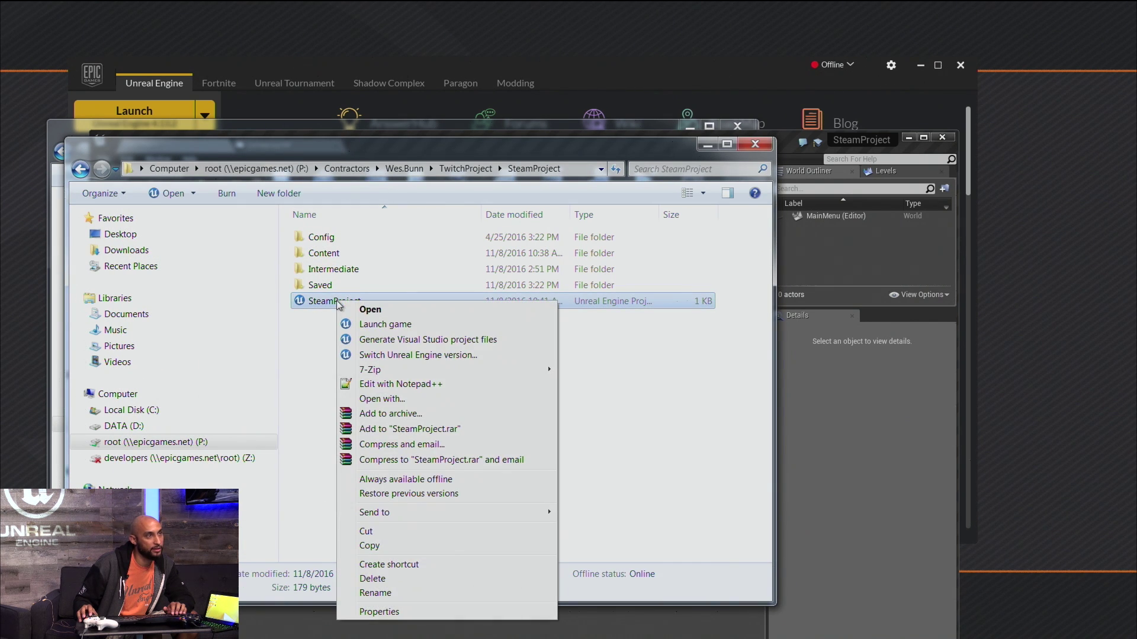
pyautogui.click(363, 324)
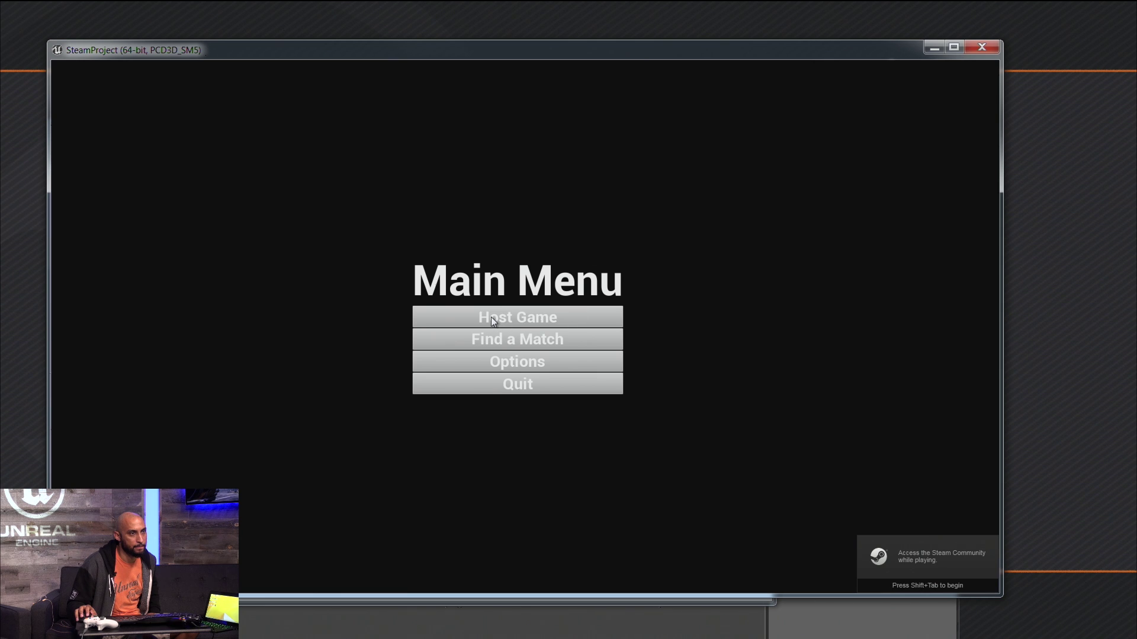
pyautogui.click(491, 317)
pyautogui.click(490, 324)
pyautogui.write('adfasdf')
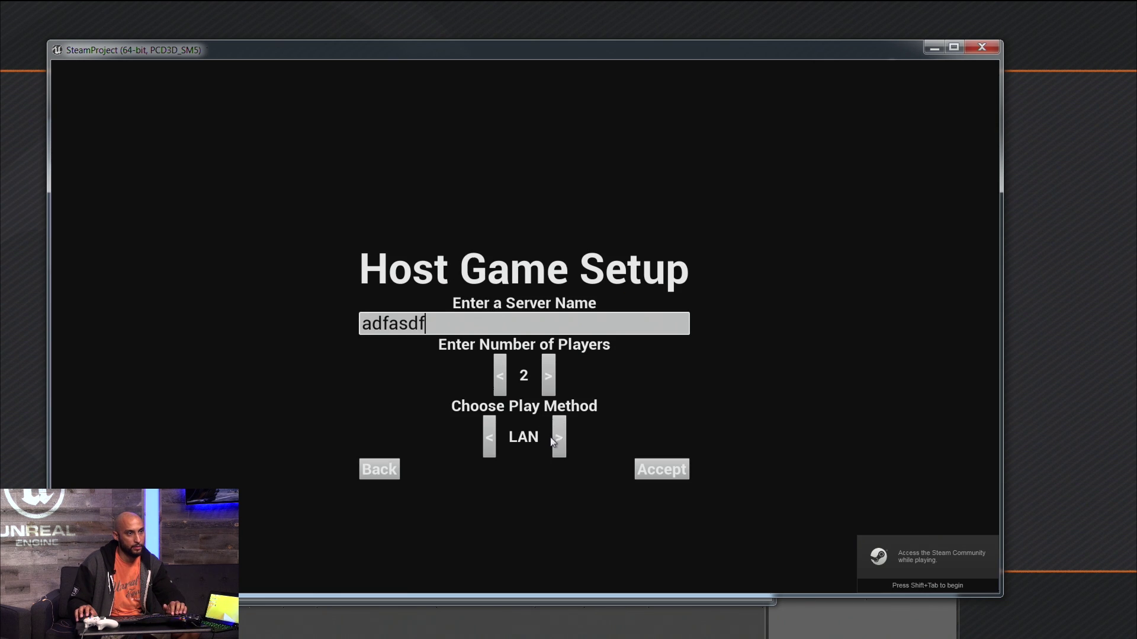
pyautogui.click(559, 437)
pyautogui.click(667, 464)
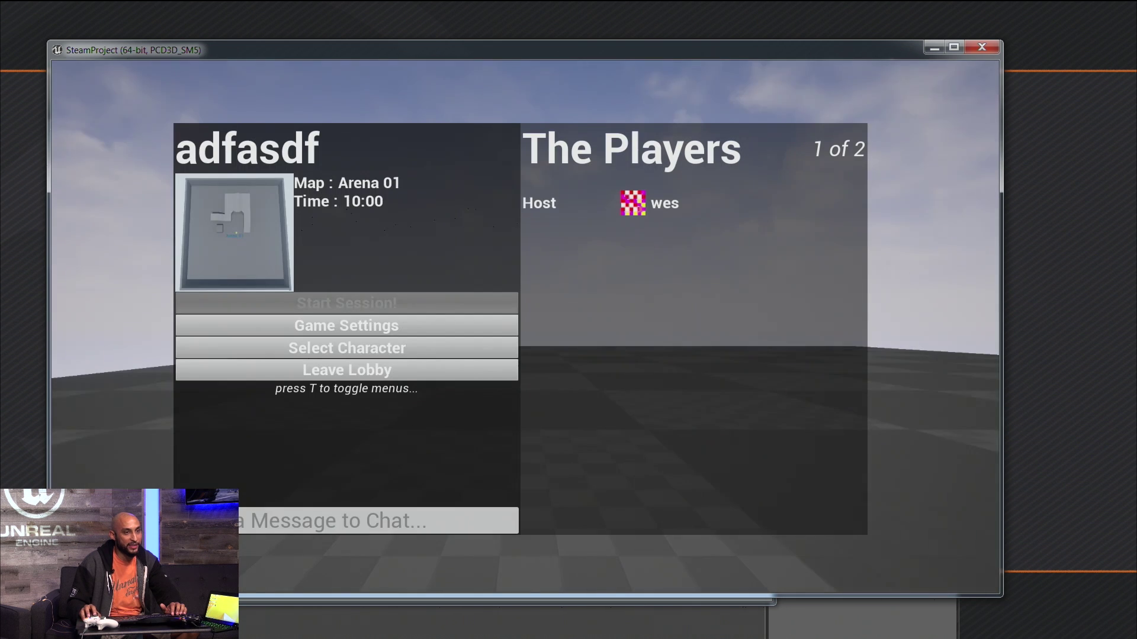
# Step: Start the lobby session with the Barbarous character as host, and close the game window after the test
pyautogui.click(277, 348)
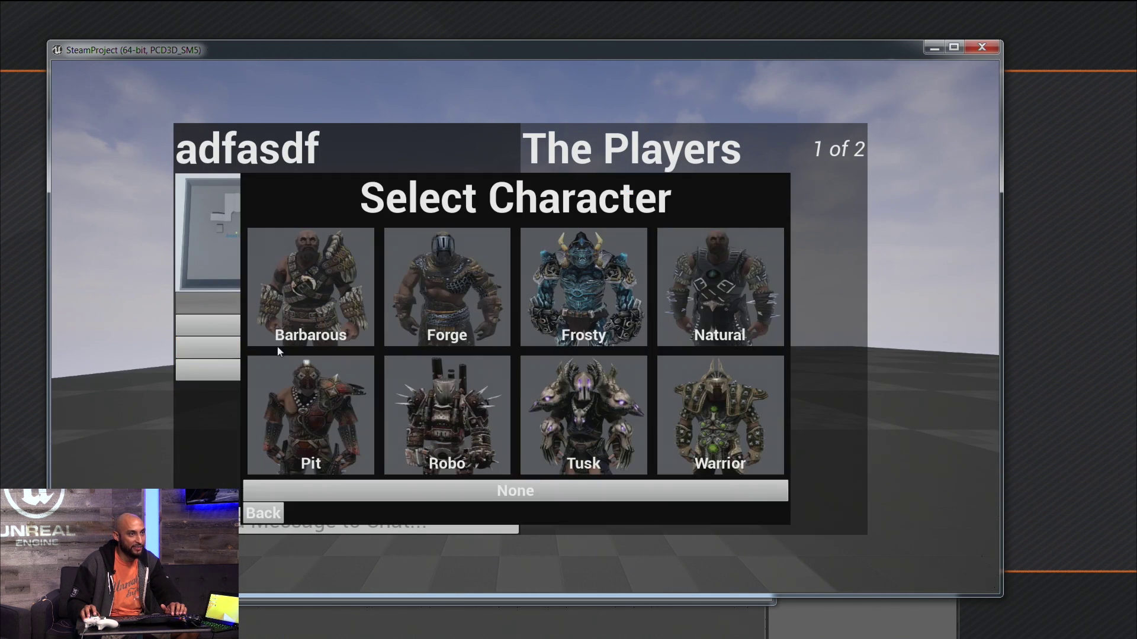
pyautogui.click(307, 286)
pyautogui.click(292, 304)
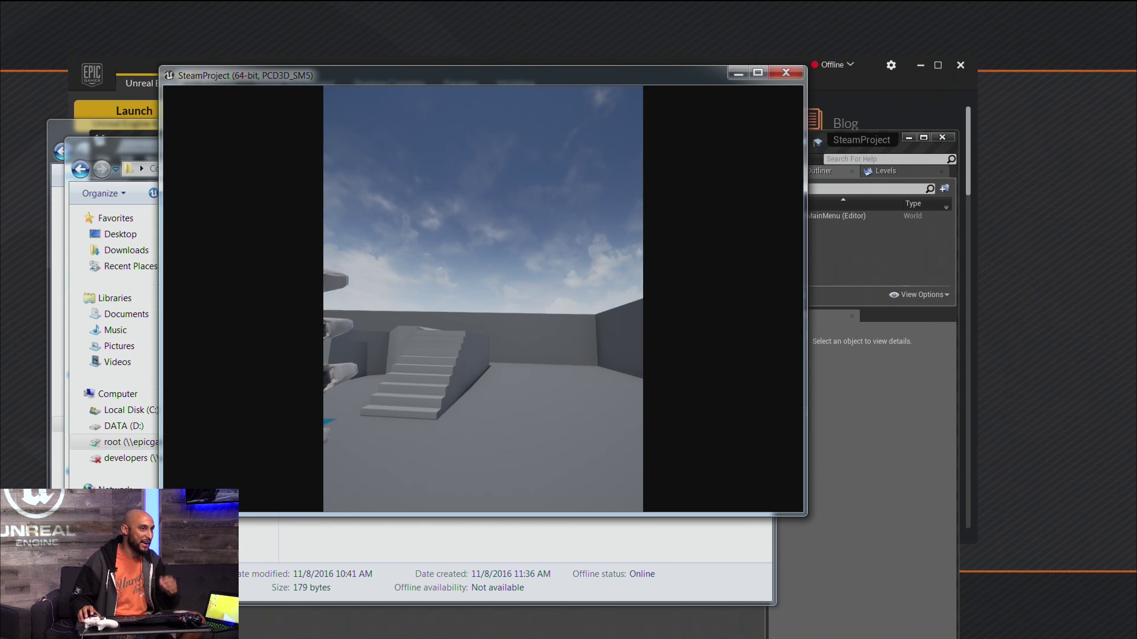
pyautogui.click(785, 73)
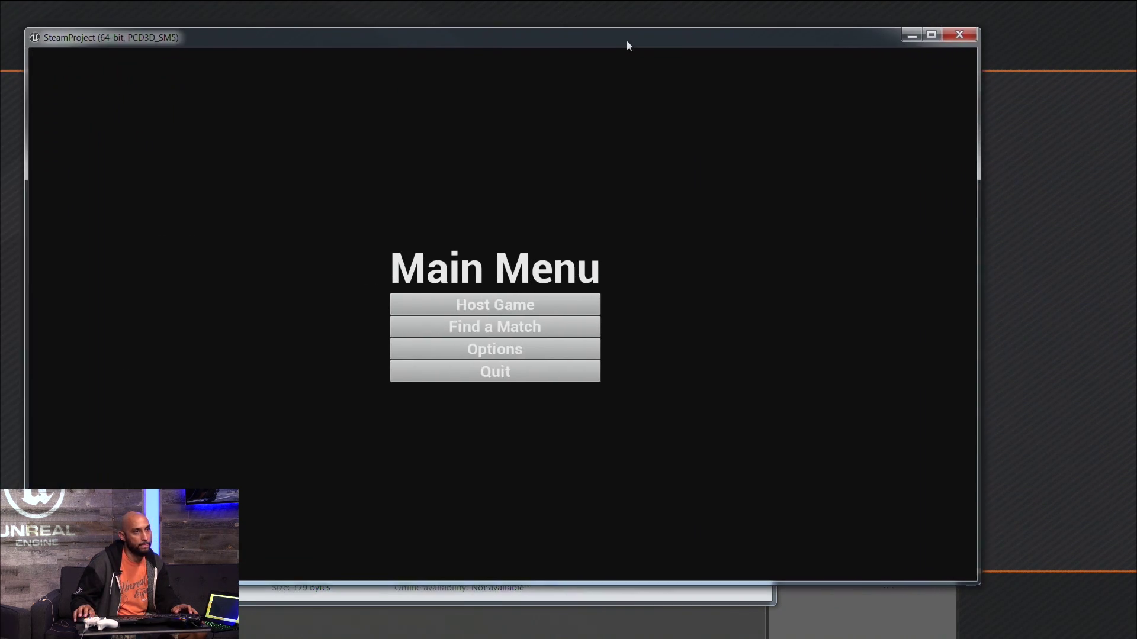
# Step: Host a 4-player match with the server name "asdfasdf" and the next play method option
pyautogui.click(530, 302)
pyautogui.write('asdfasdf')
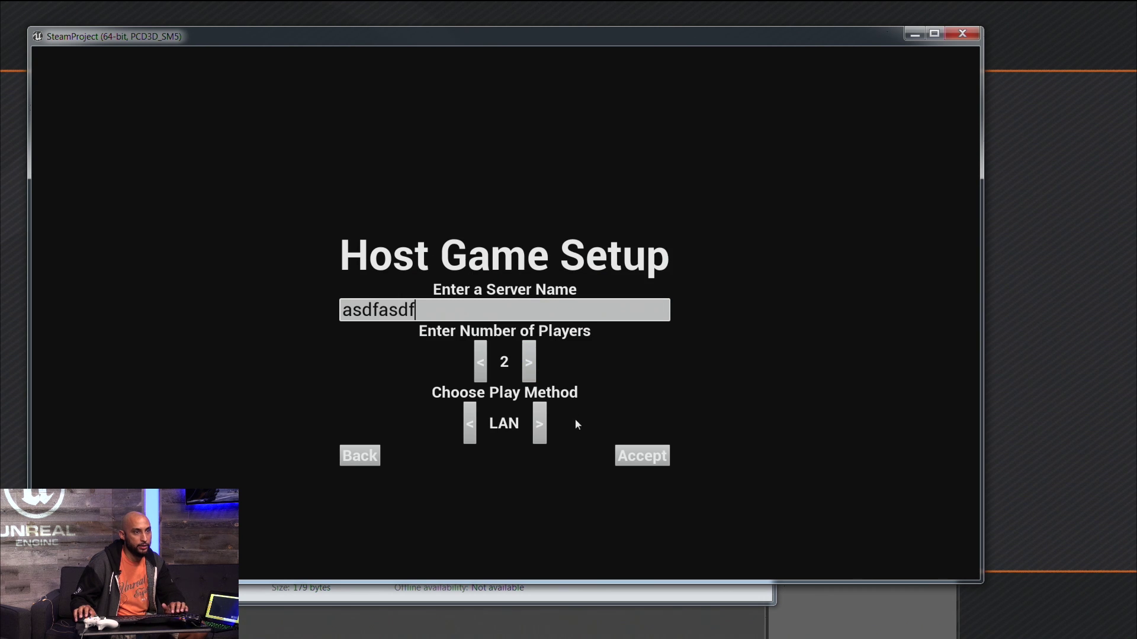
pyautogui.click(529, 360)
pyautogui.click(528, 360)
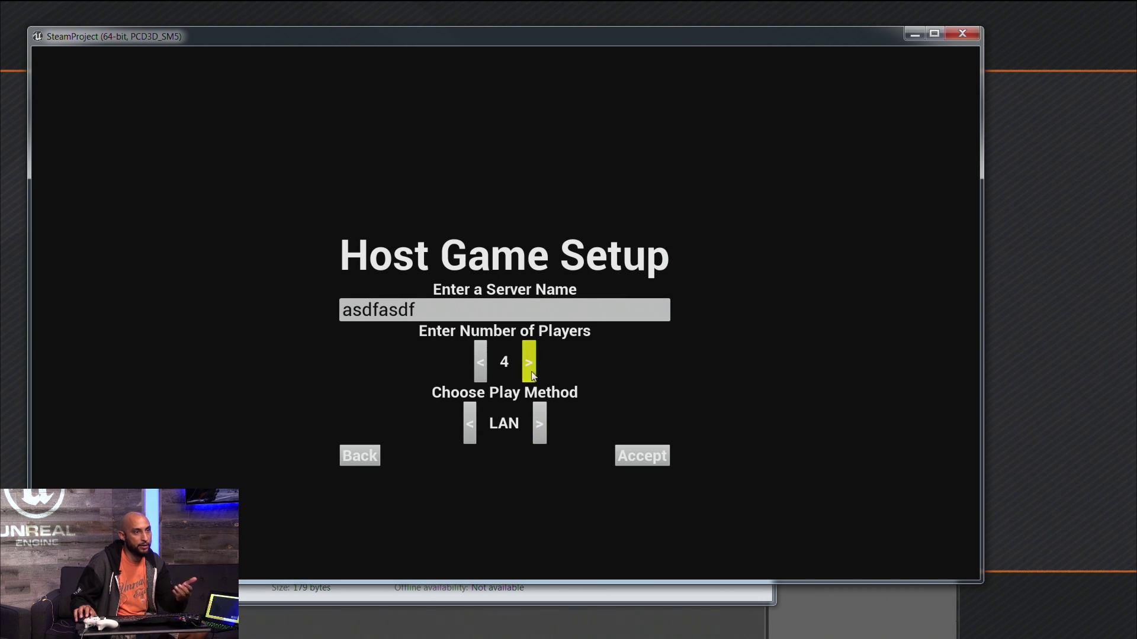
pyautogui.click(537, 429)
pyautogui.click(646, 454)
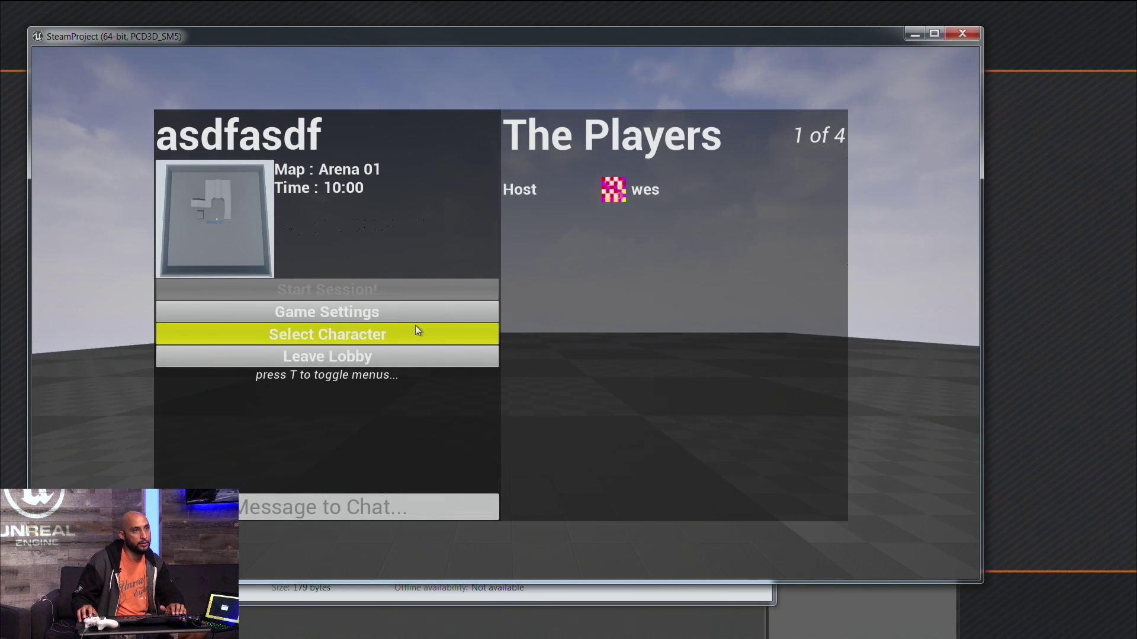
# Step: Select the Frosty character for the host and start the lobby session
pyautogui.click(418, 331)
pyautogui.click(559, 302)
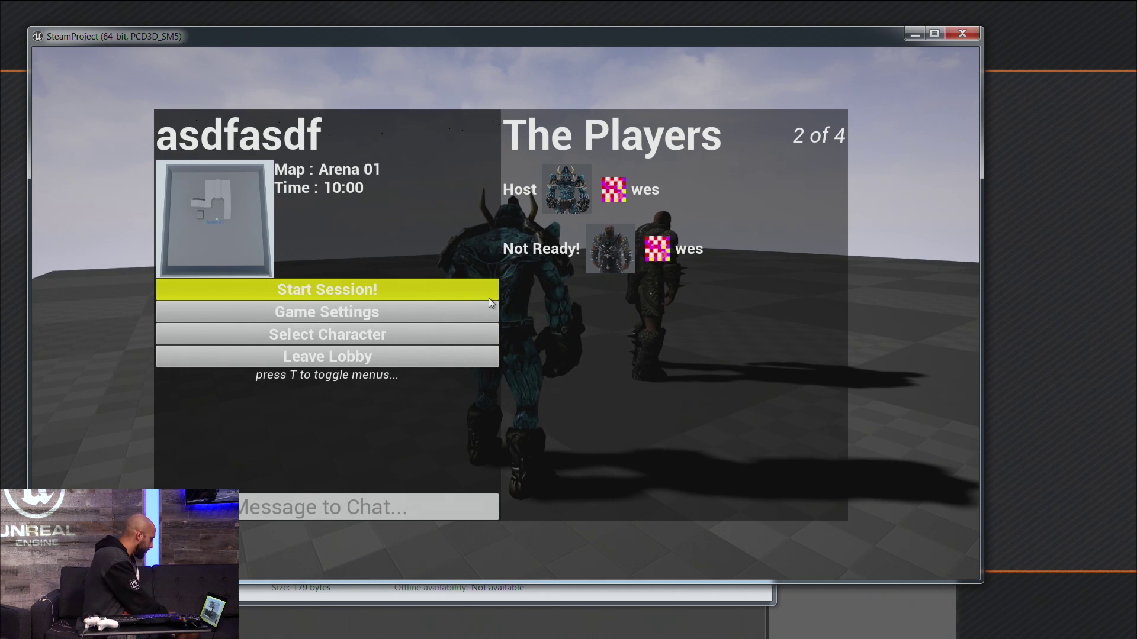
pyautogui.click(424, 296)
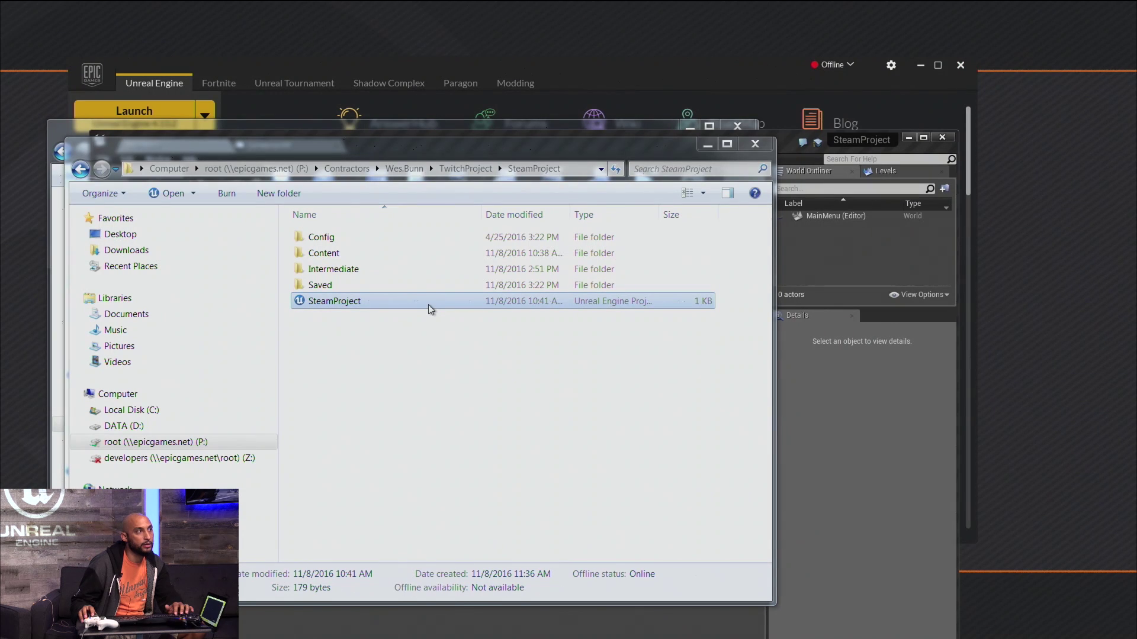